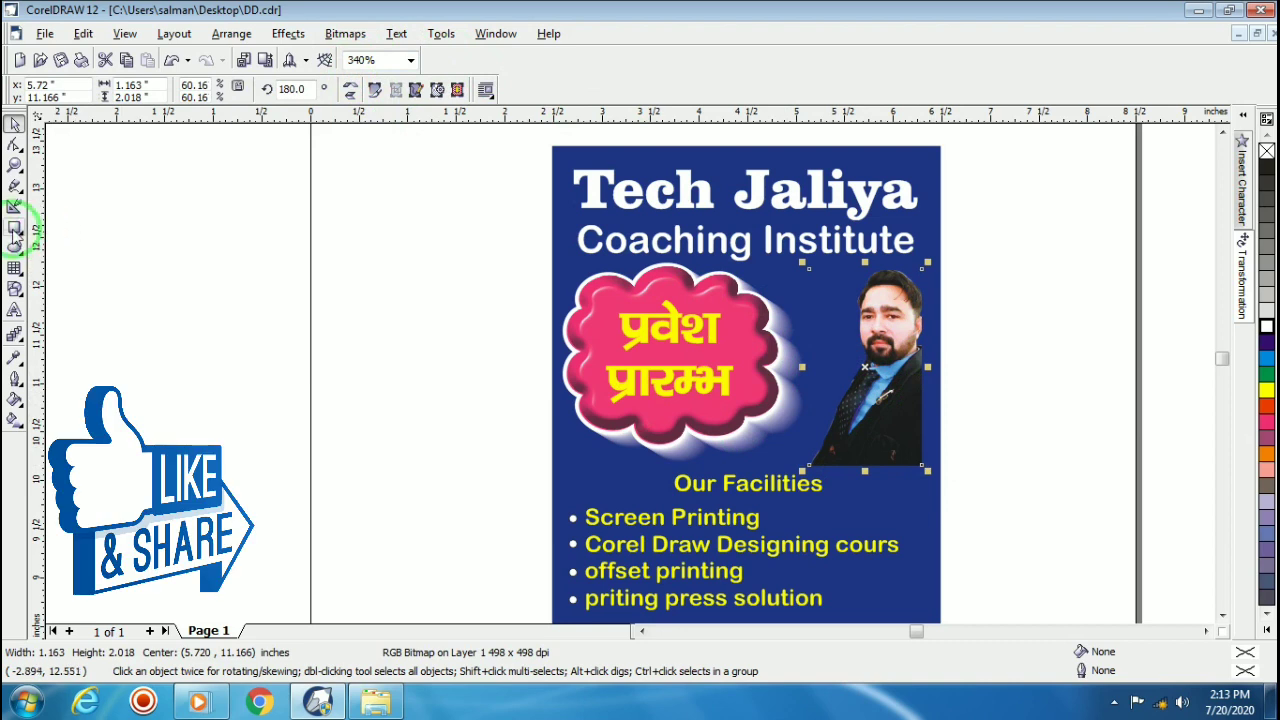
Step: Draw a rectangle about 1.03 by 1.34 inches over the man's photo and fill it white
mouse_move(821, 278)
mouse_down()
mouse_move(926, 412)
mouse_move(835, 434)
mouse_up()
key(space)
click(1266, 326)
Step: Place the man's photo inside the white rectangle with PowerClip
click(289, 33)
mouse_move(334, 243)
click(440, 246)
click(857, 310)
Step: Reposition the photo inside its PowerClip frame so the head and shoulders fit, and fill the frame yellow
ctrl+click(870, 340)
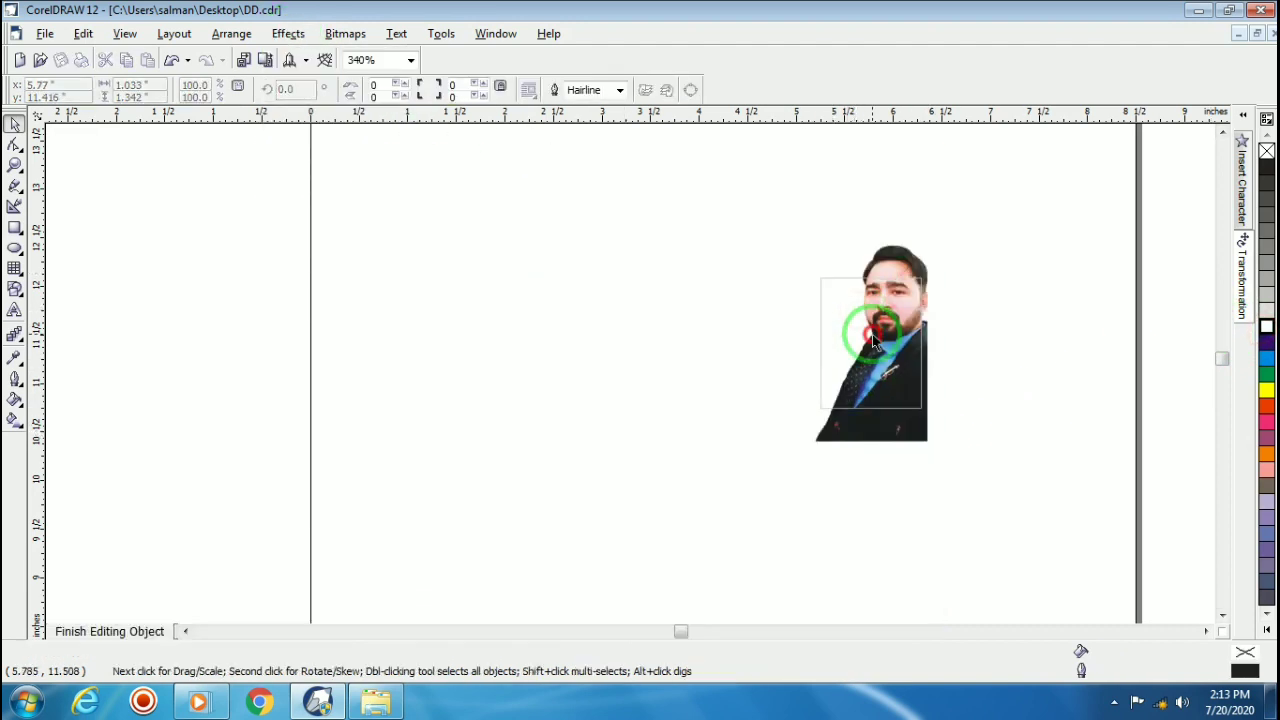
drag(870, 340, 892, 370)
ctrl+click(994, 368)
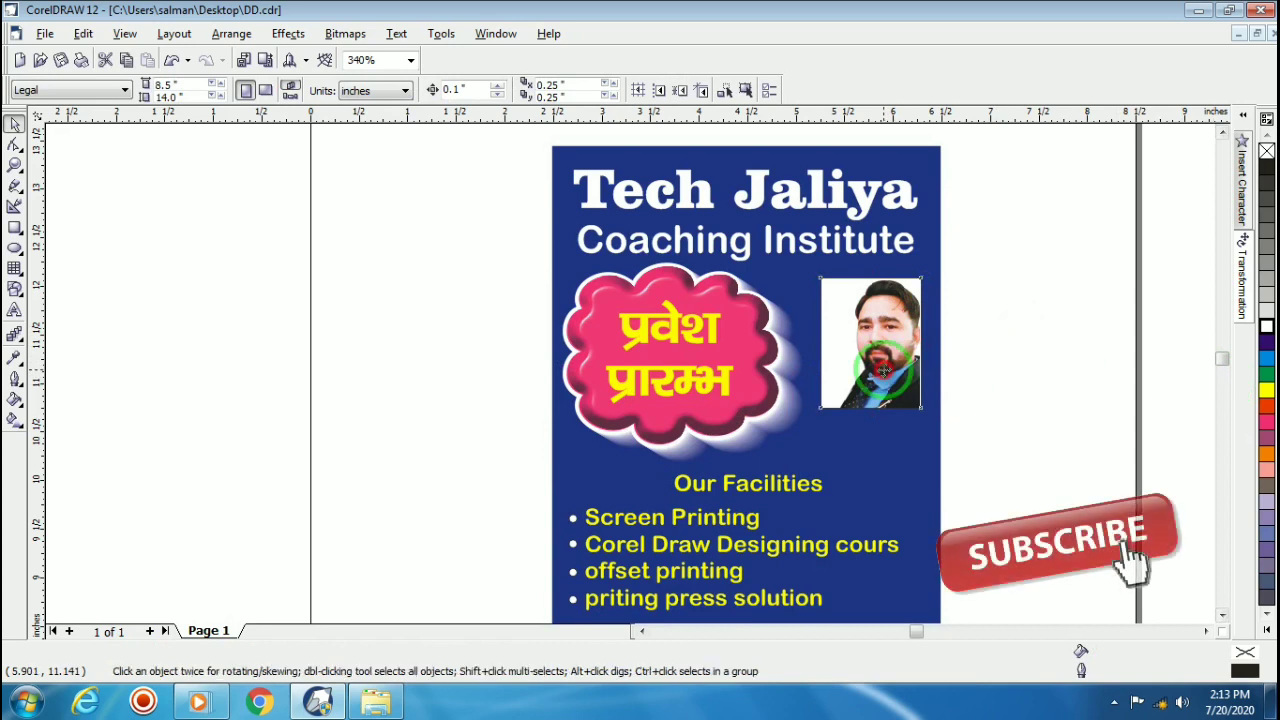
click(1265, 390)
click(1040, 420)
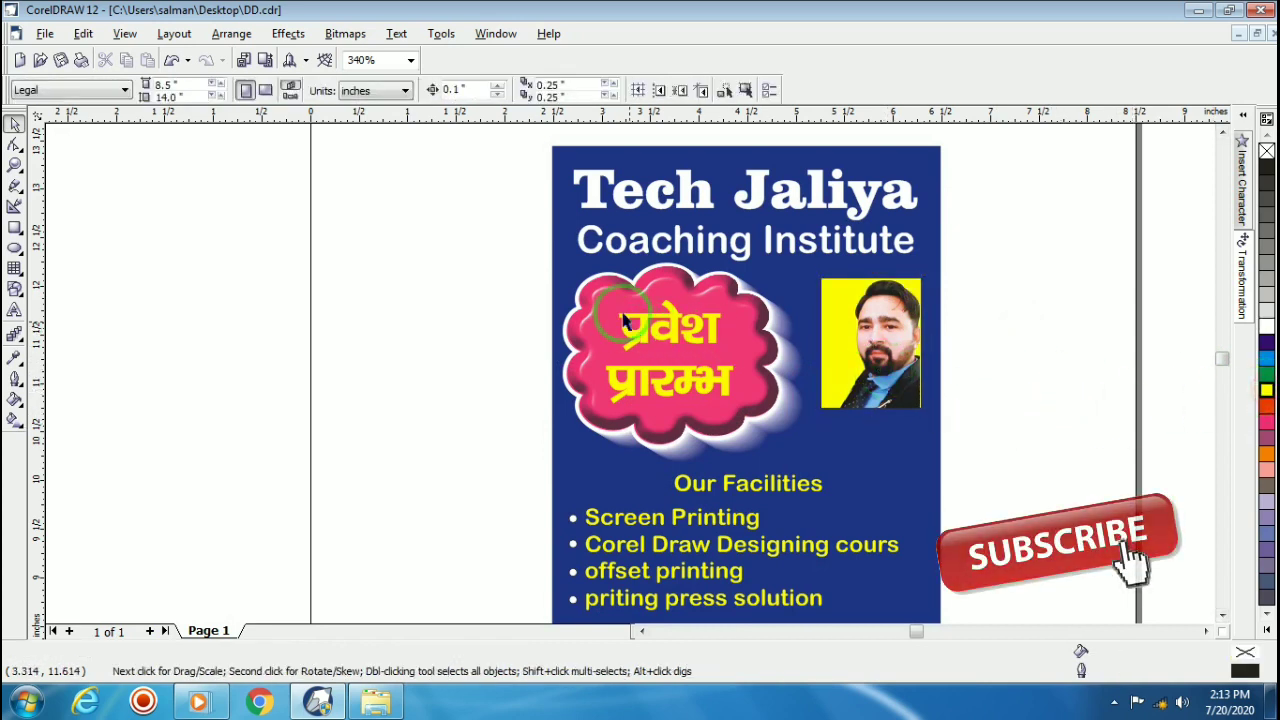
Step: Draw a rectangle about 4.53 by 0.96 inches across the flyer's bottom edge, within the blue background's PowerClip contents
scroll(578, 272, down, 3)
scroll(725, 363, up, 2)
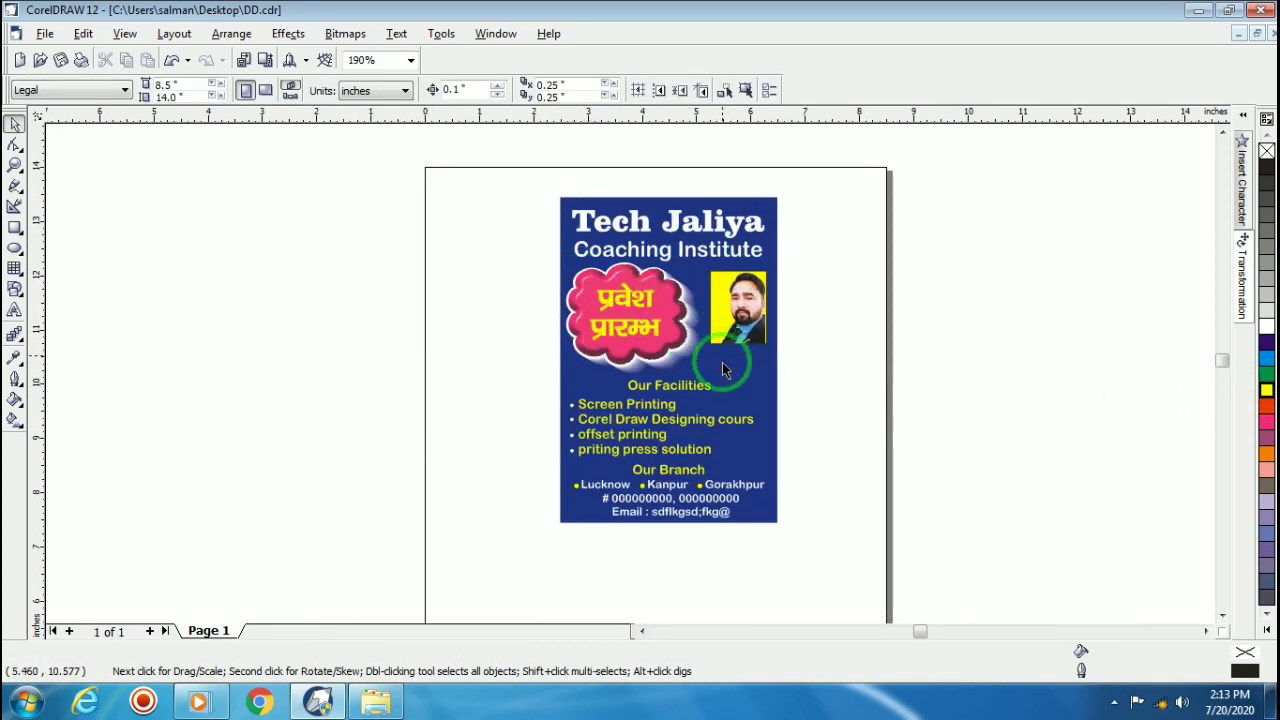
drag(497, 190, 811, 543)
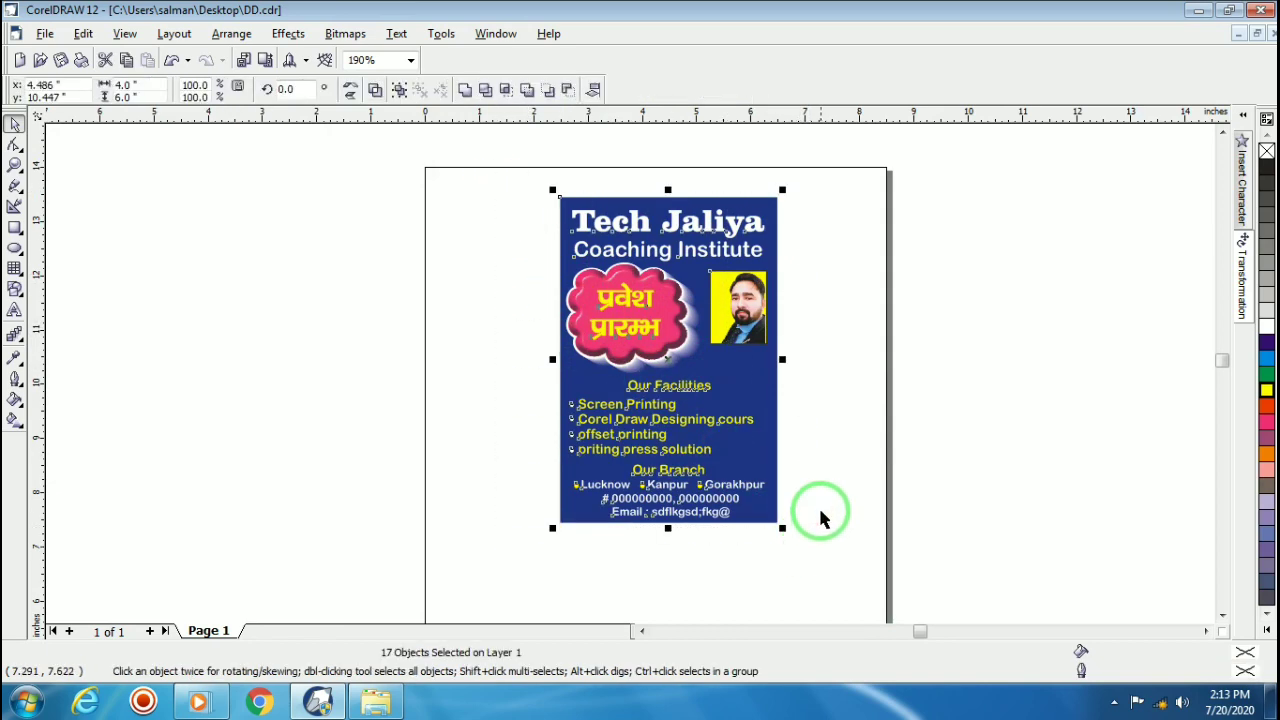
scroll(830, 280, up, 1)
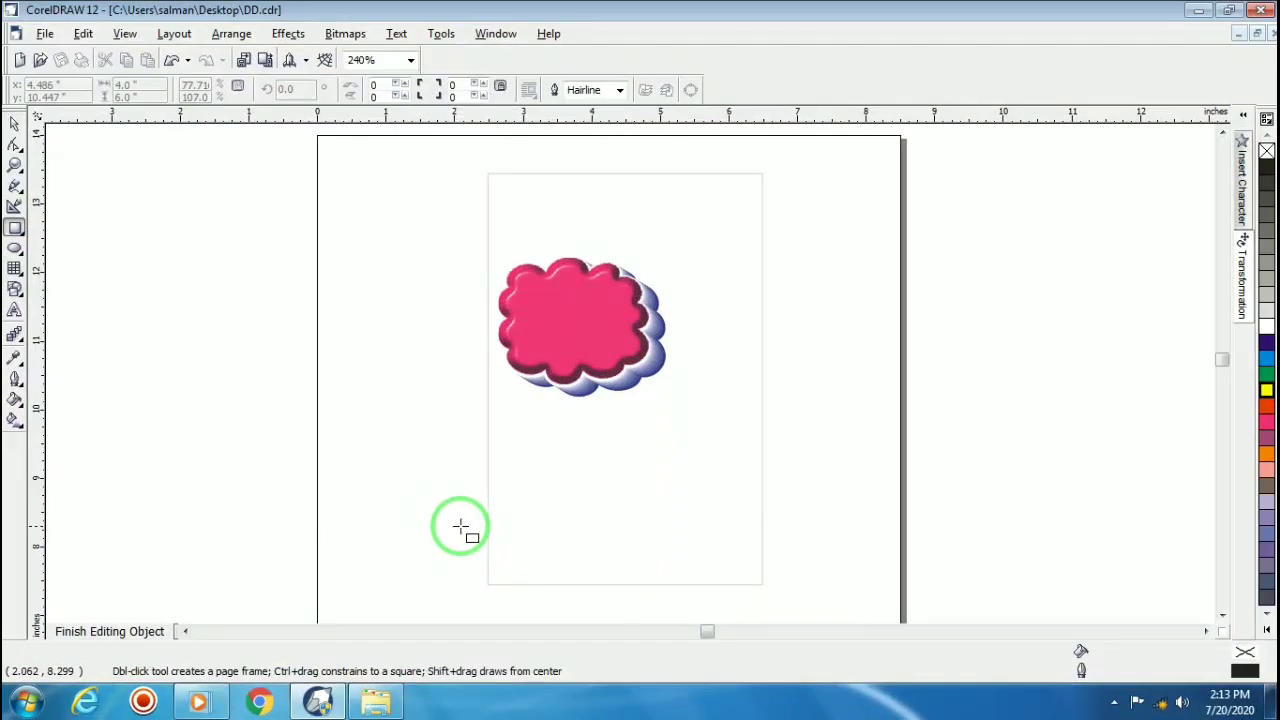
drag(462, 526, 778, 597)
Step: Remove the bottom rectangle's outline, fill it yellow, and finish editing the PowerClip contents
click(610, 90)
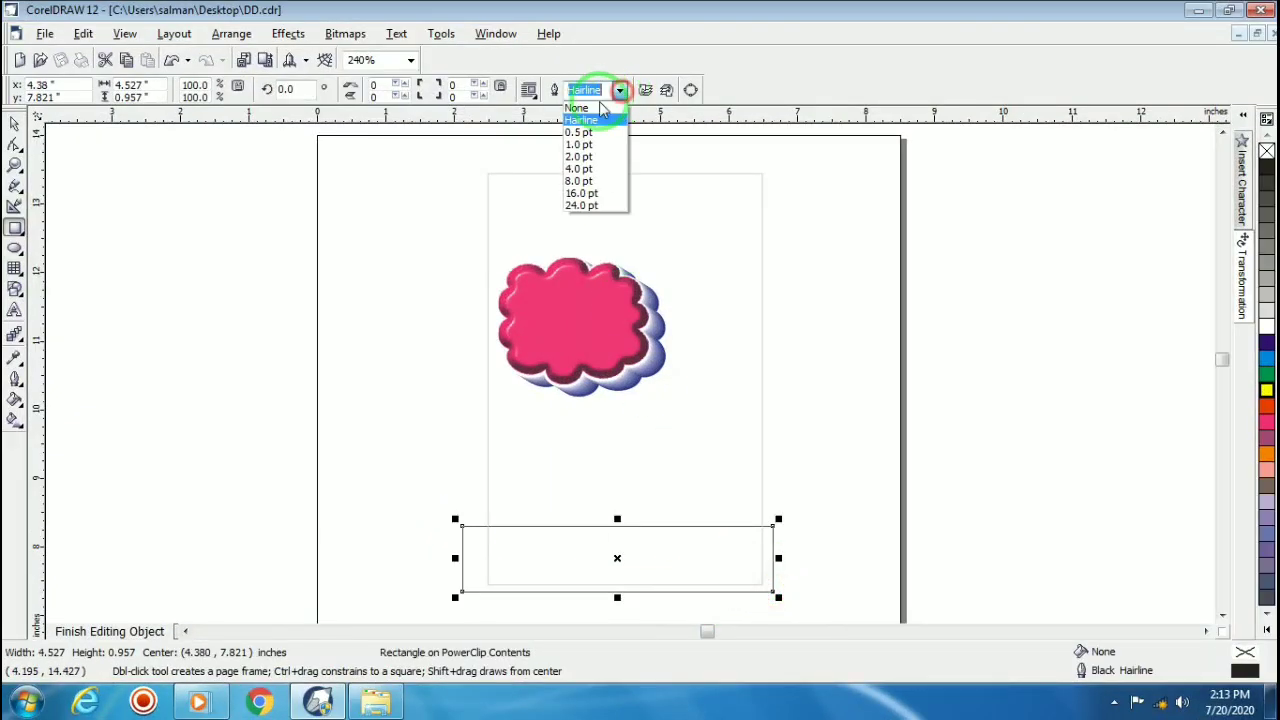
click(590, 107)
click(1265, 393)
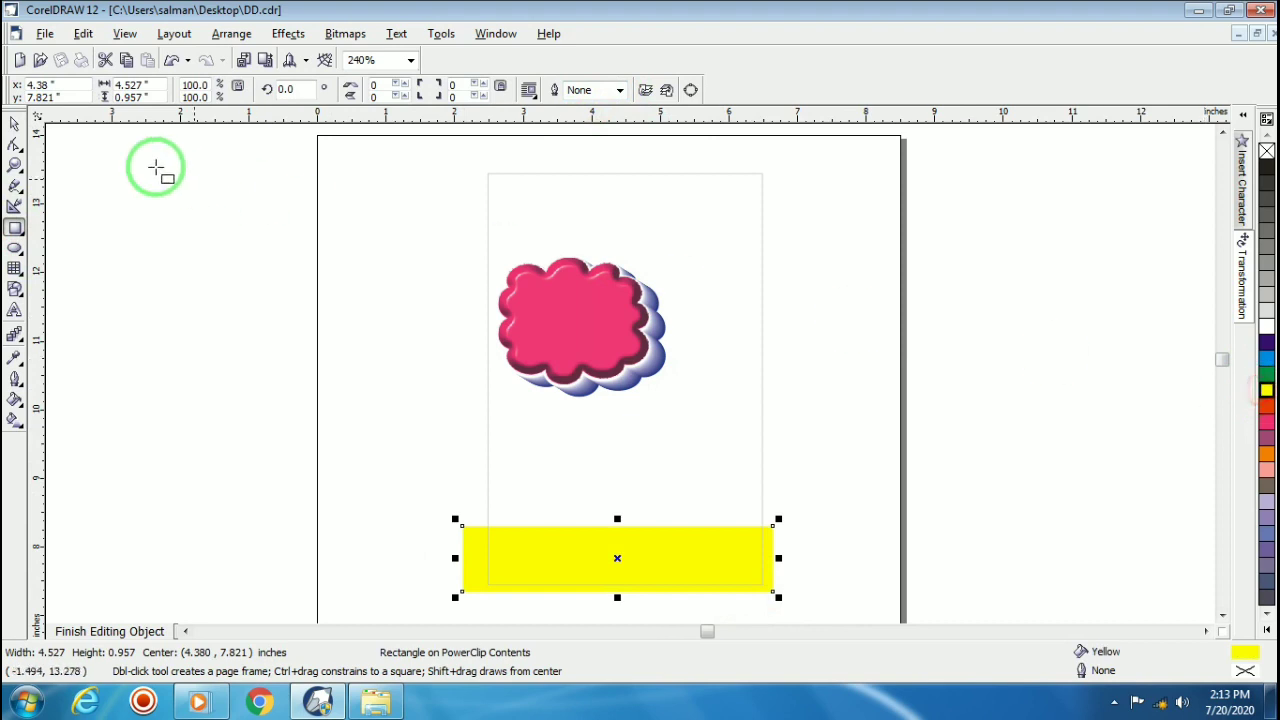
click(15, 122)
ctrl+click(490, 480)
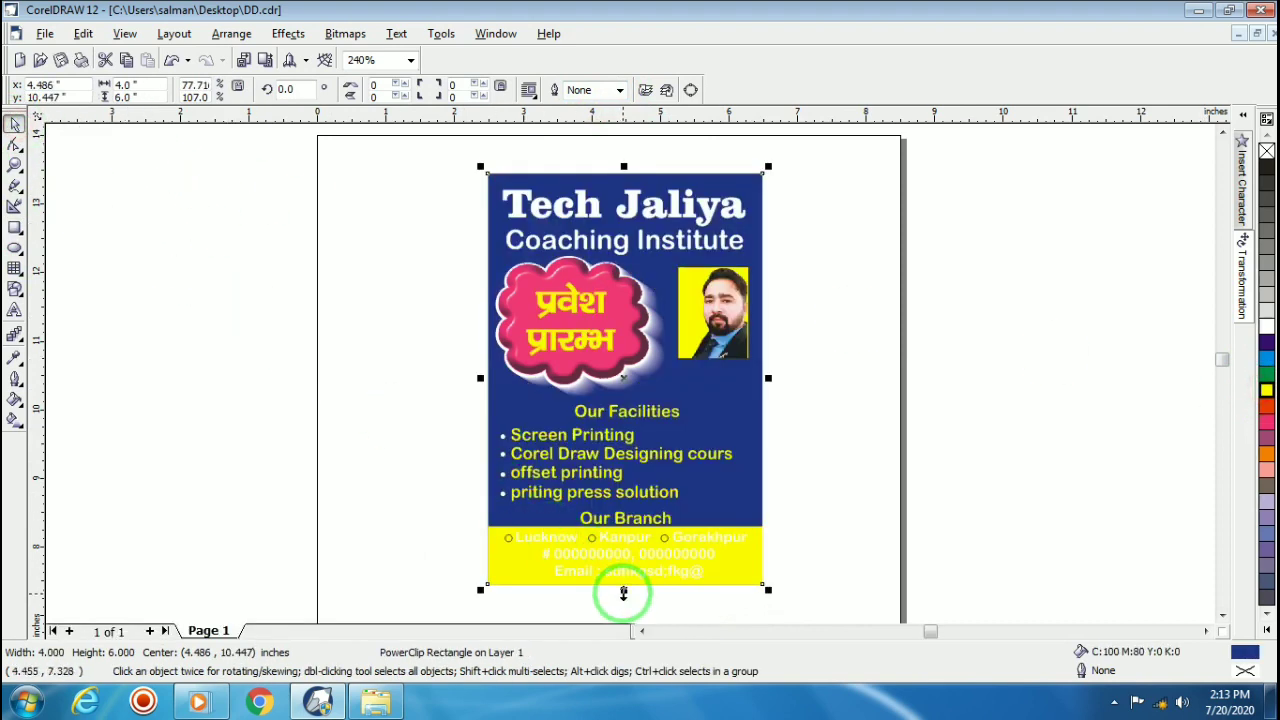
Step: Recolour the branch names, their bullets, and the phone and email lines on the yellow band dark violet
scroll(634, 591, up, 2)
drag(331, 489, 836, 592)
click(1266, 350)
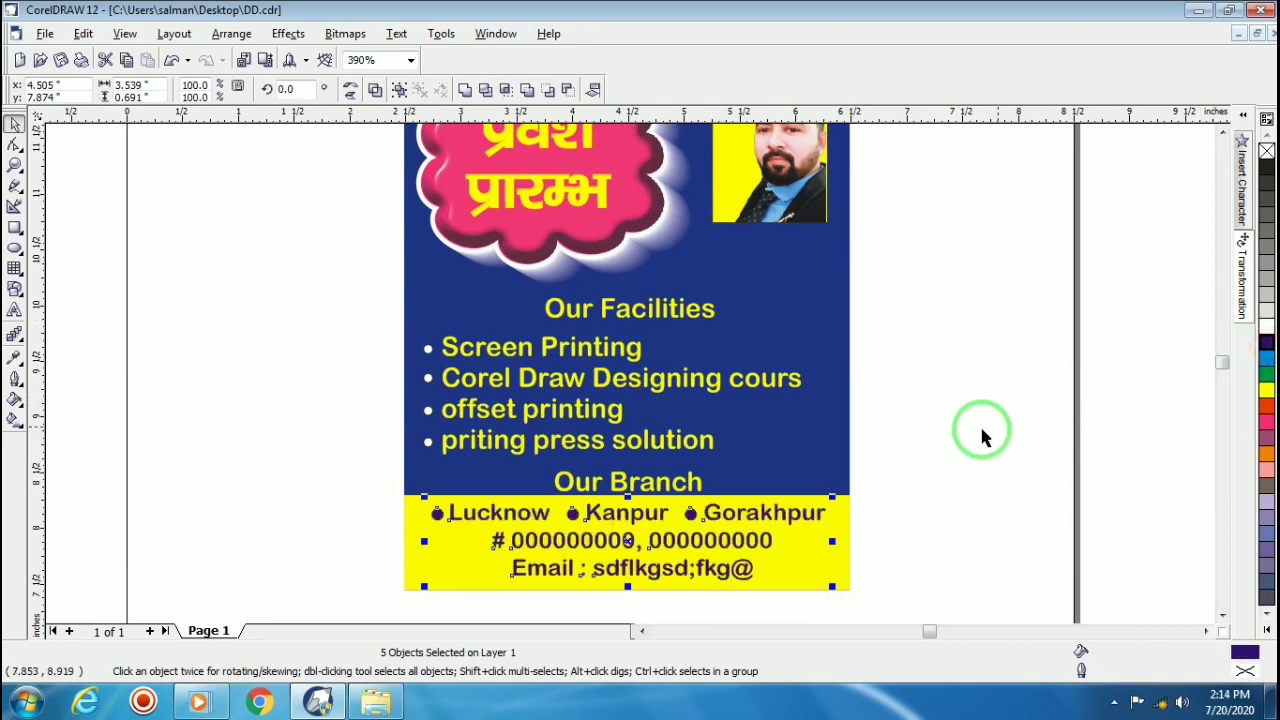
Step: Give the contact text a 2.0 pt outline with rounded corners and caps, placed behind the fill and scaling with the image
click(13, 382)
click(47, 389)
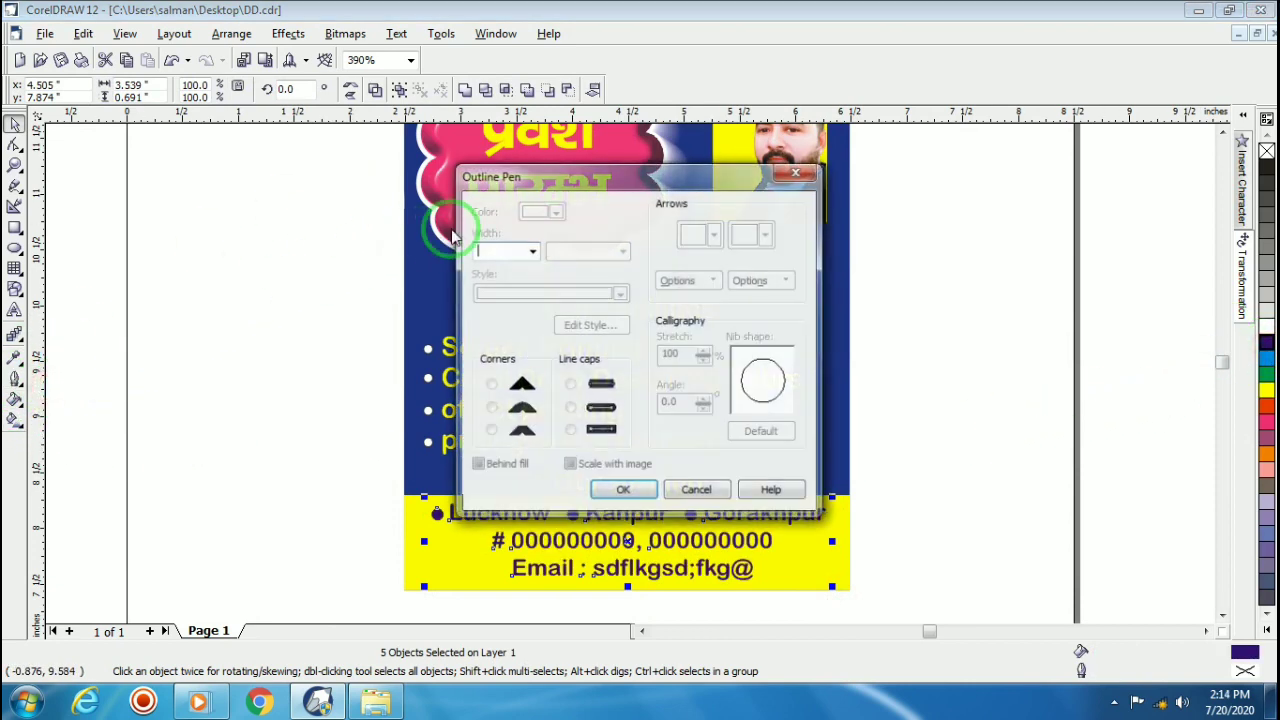
click(522, 251)
click(490, 316)
click(490, 408)
click(571, 408)
click(570, 465)
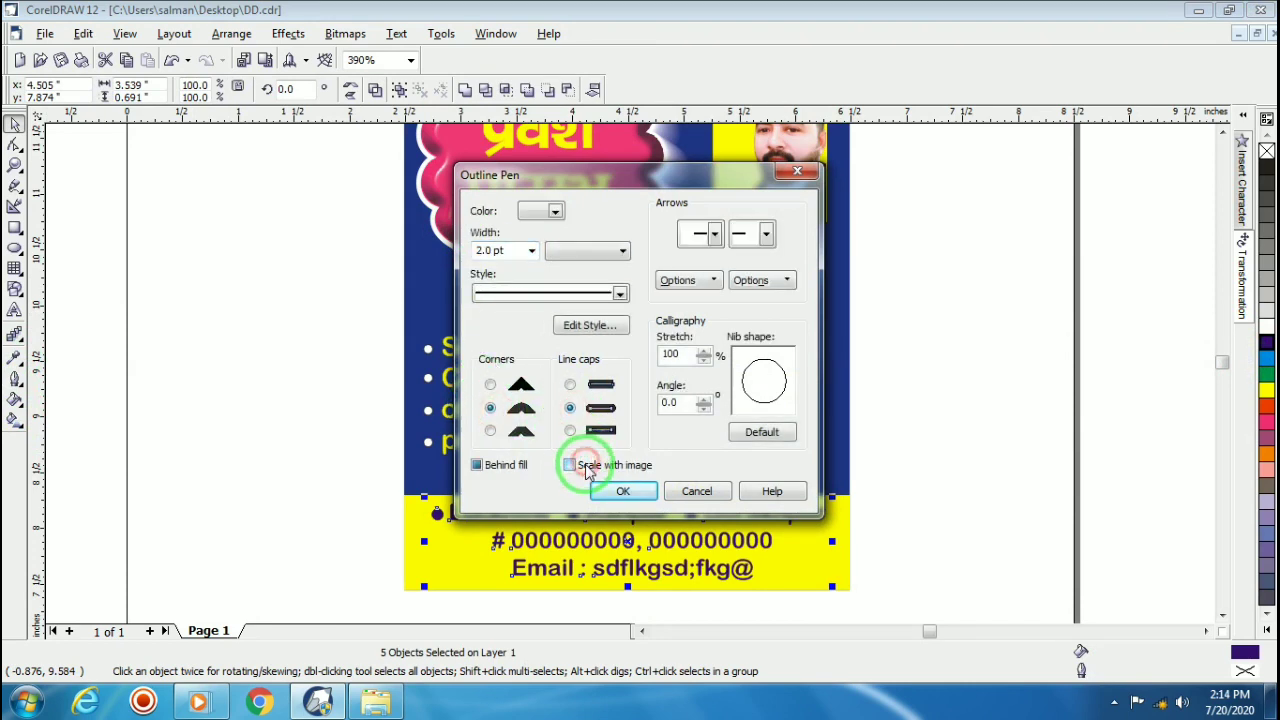
click(490, 466)
click(600, 489)
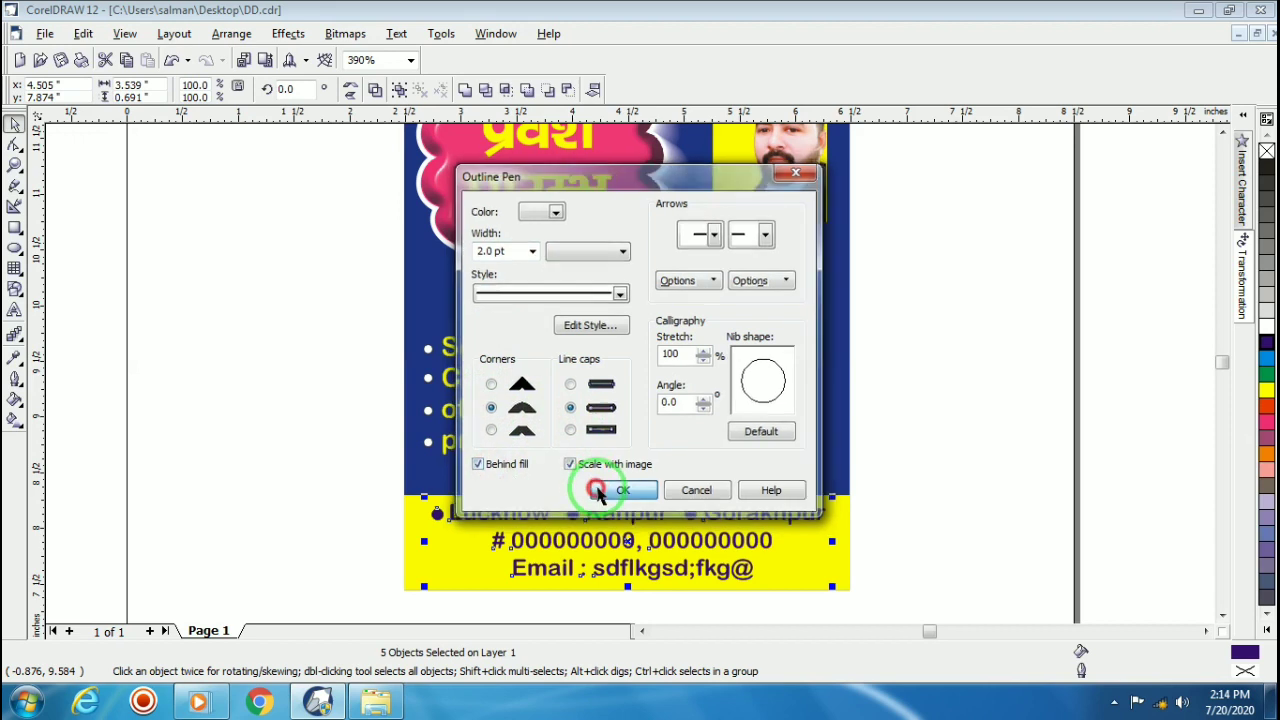
Step: Set the outline colour of the contact text on the yellow band to white
click(14, 380)
click(45, 383)
click(555, 211)
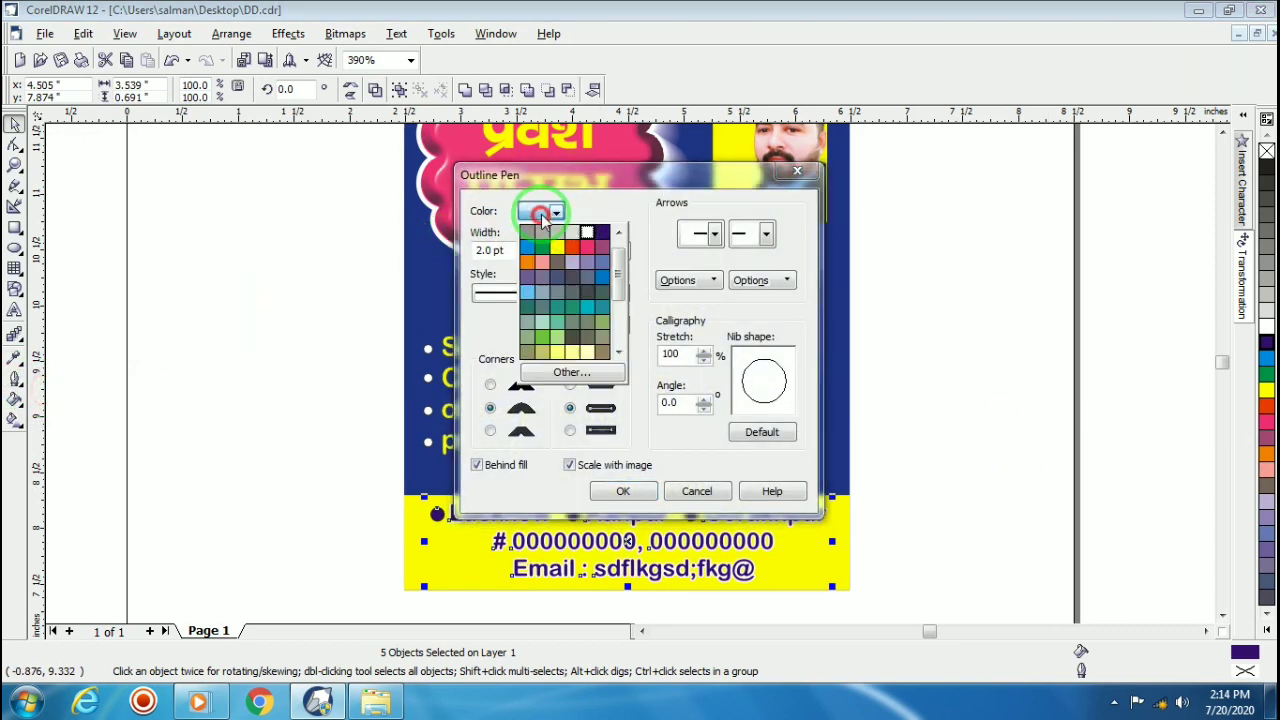
click(595, 247)
click(624, 492)
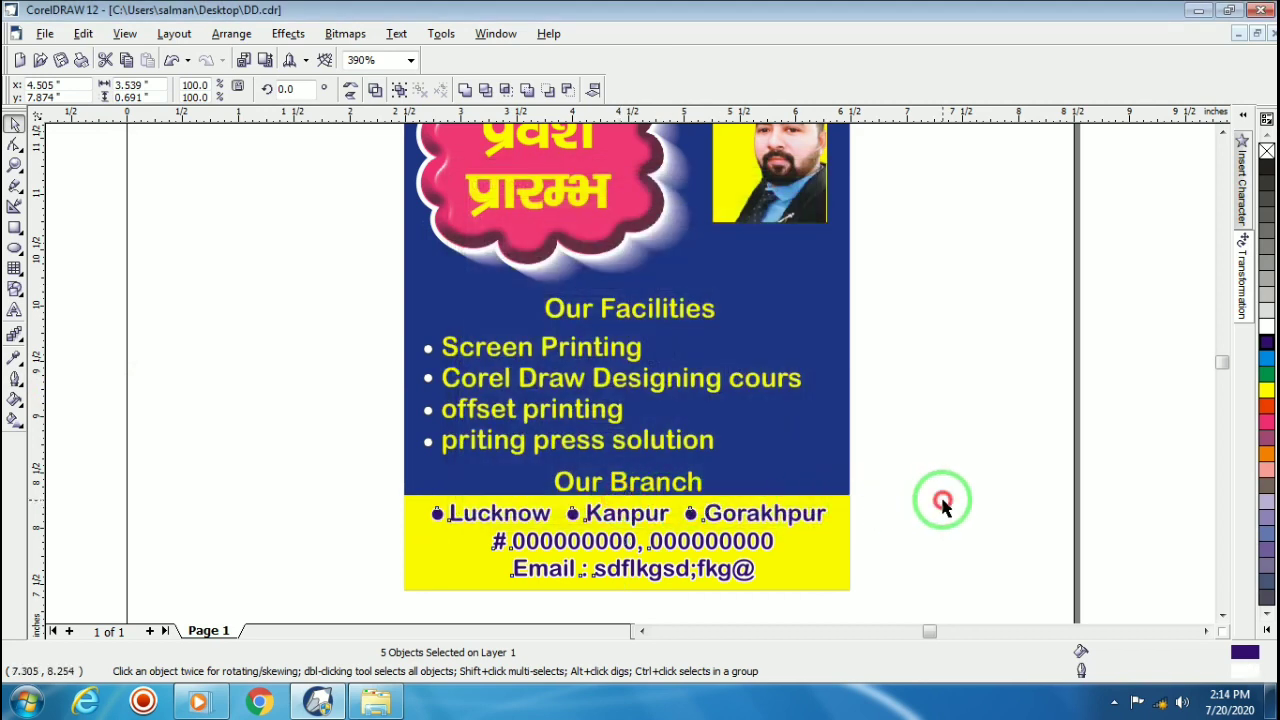
click(943, 503)
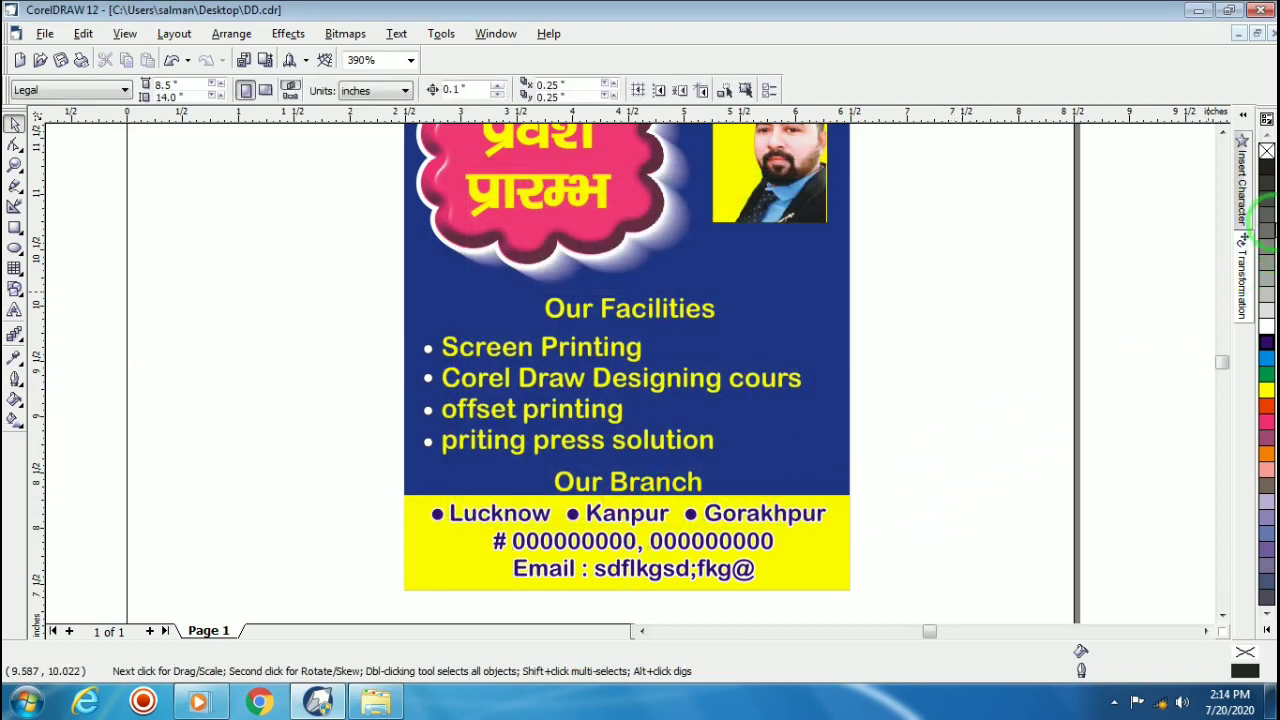
Step: Select the whole flyer, move it toward the page's left edge, and place a duplicate beside it
scroll(817, 297, down, 1)
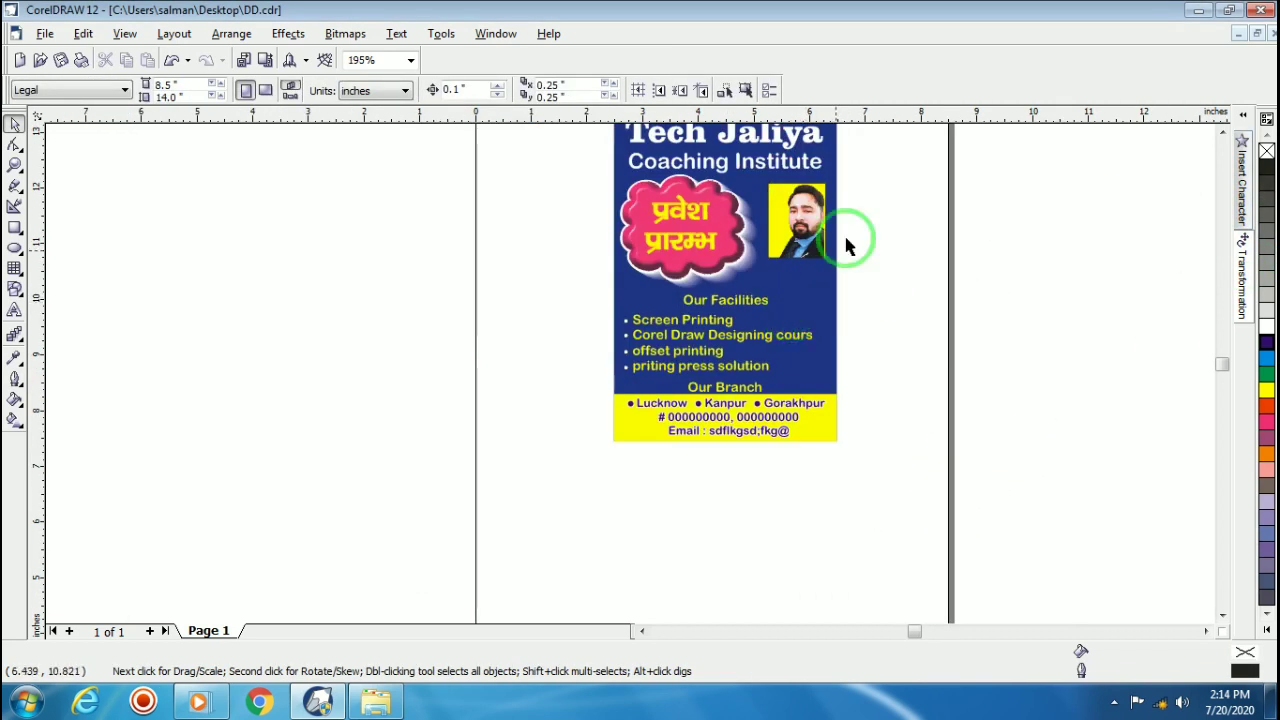
click(1221, 134)
click(1221, 134)
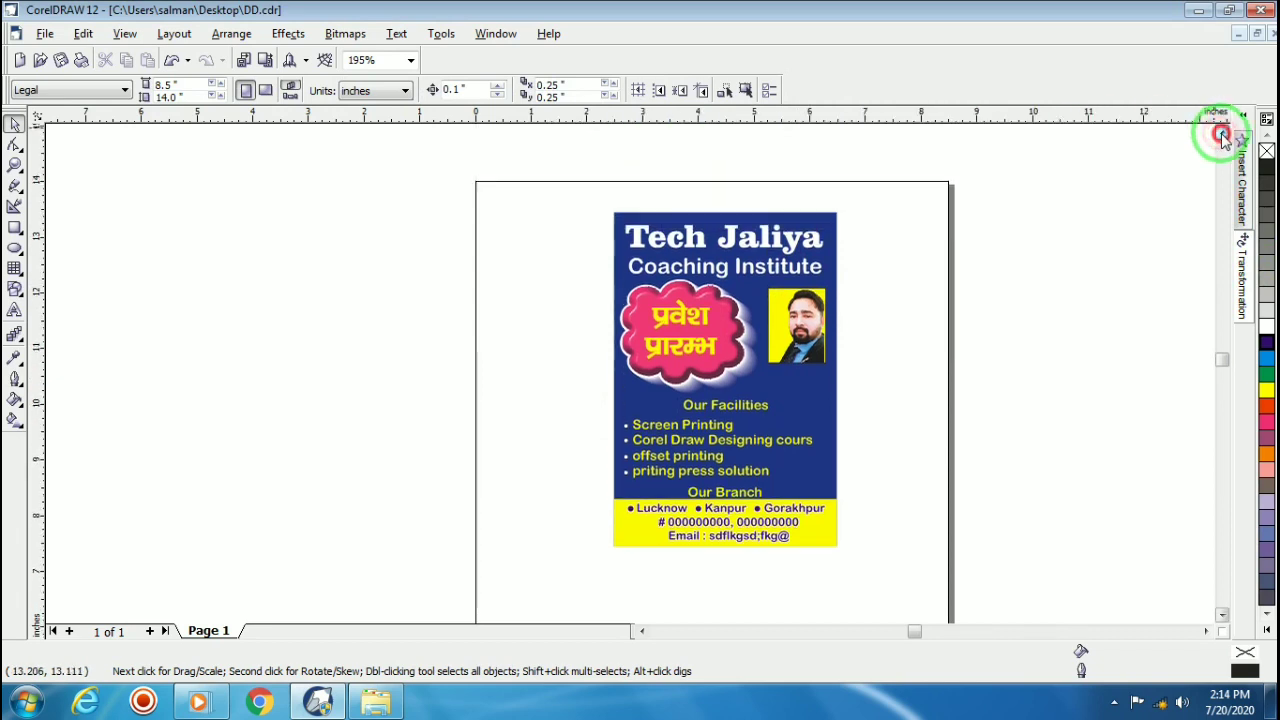
click(820, 413)
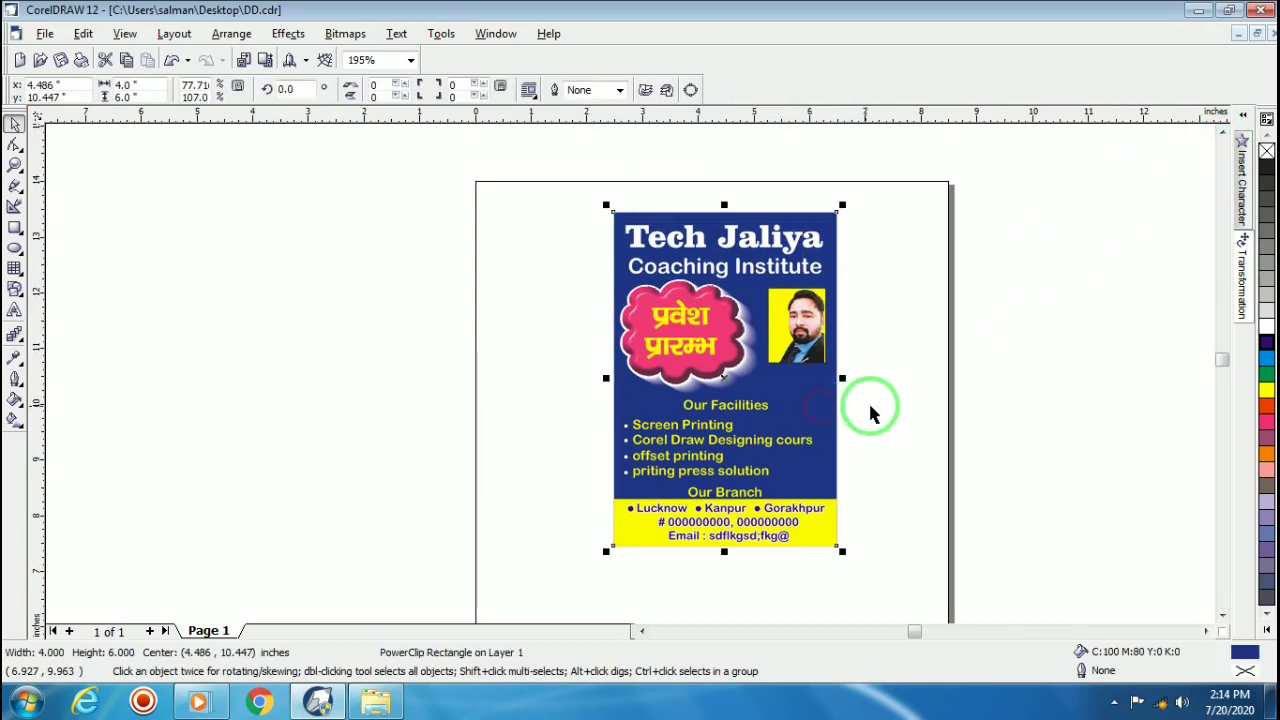
click(578, 190)
drag(578, 190, 882, 575)
drag(766, 417, 962, 392)
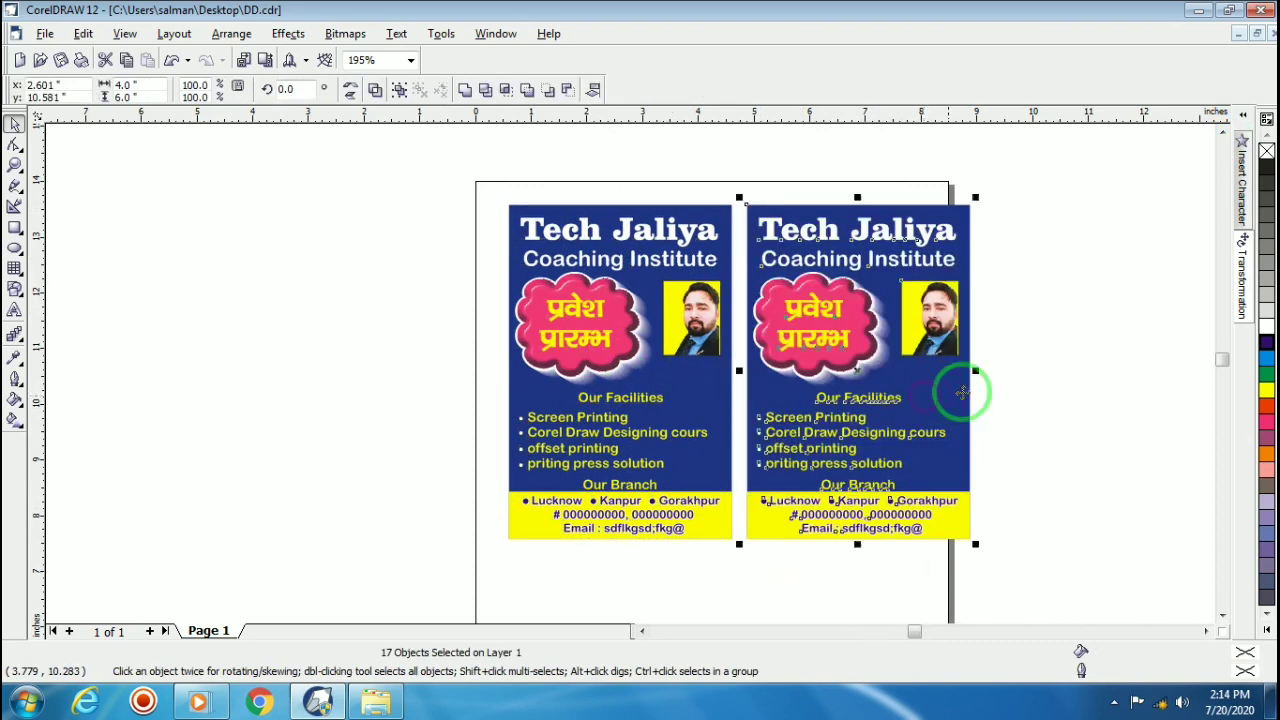
Step: Fill the duplicate flyer's background red
click(1051, 389)
click(941, 386)
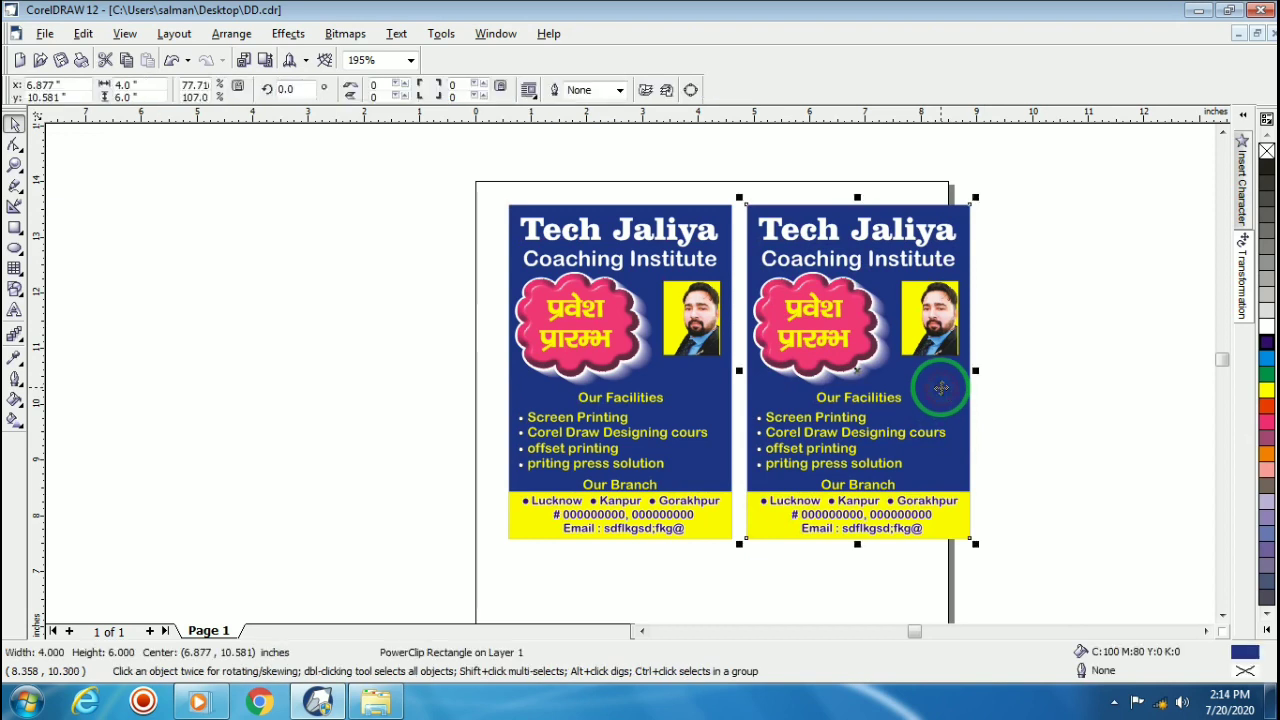
click(1014, 400)
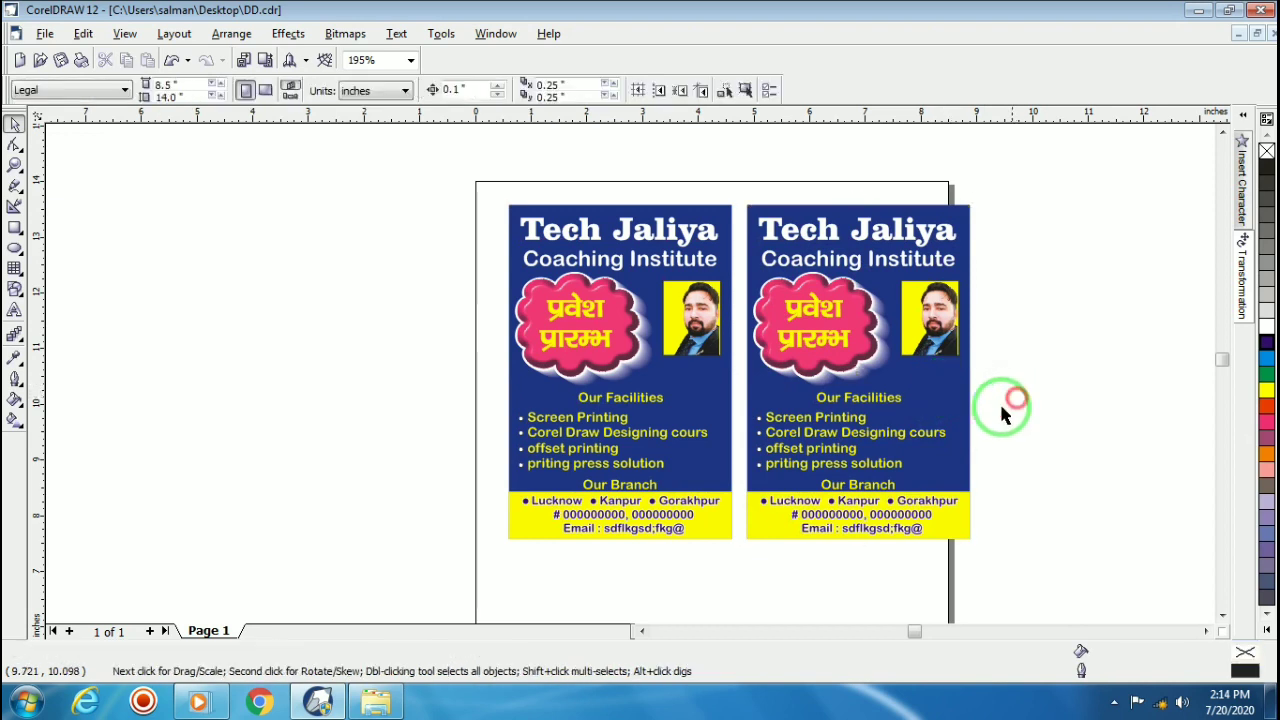
click(966, 389)
click(1265, 408)
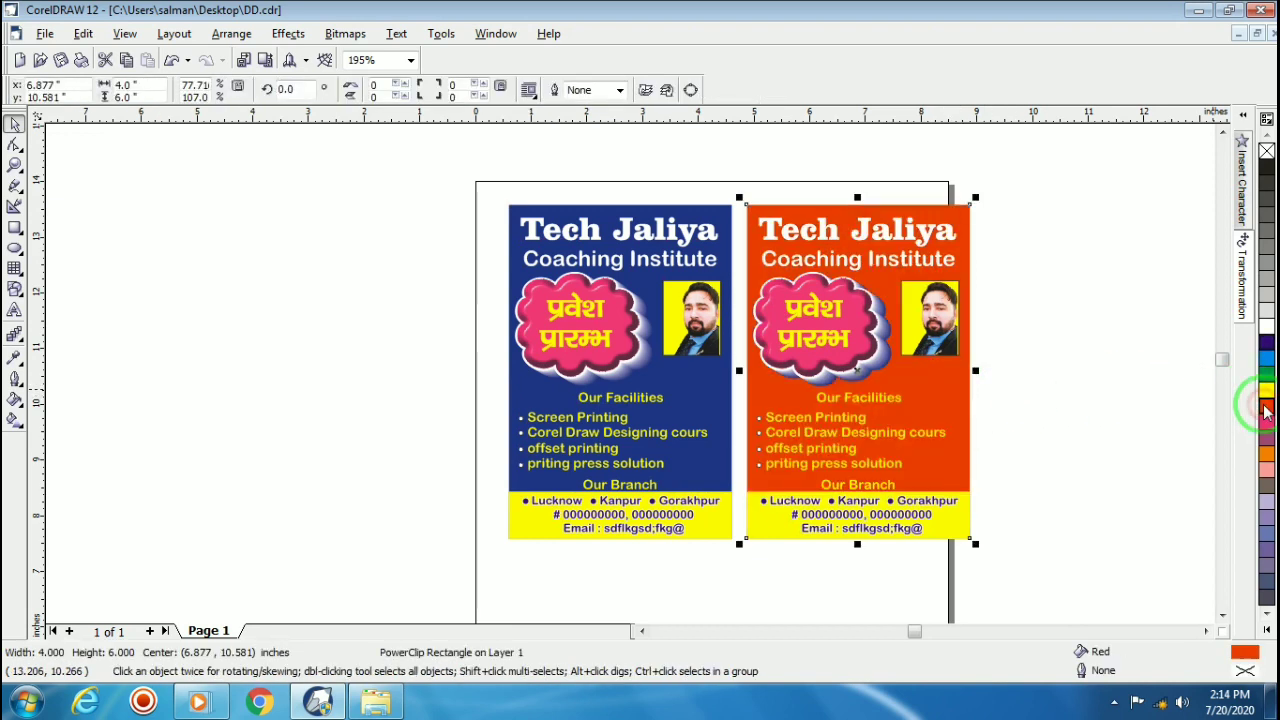
click(1038, 436)
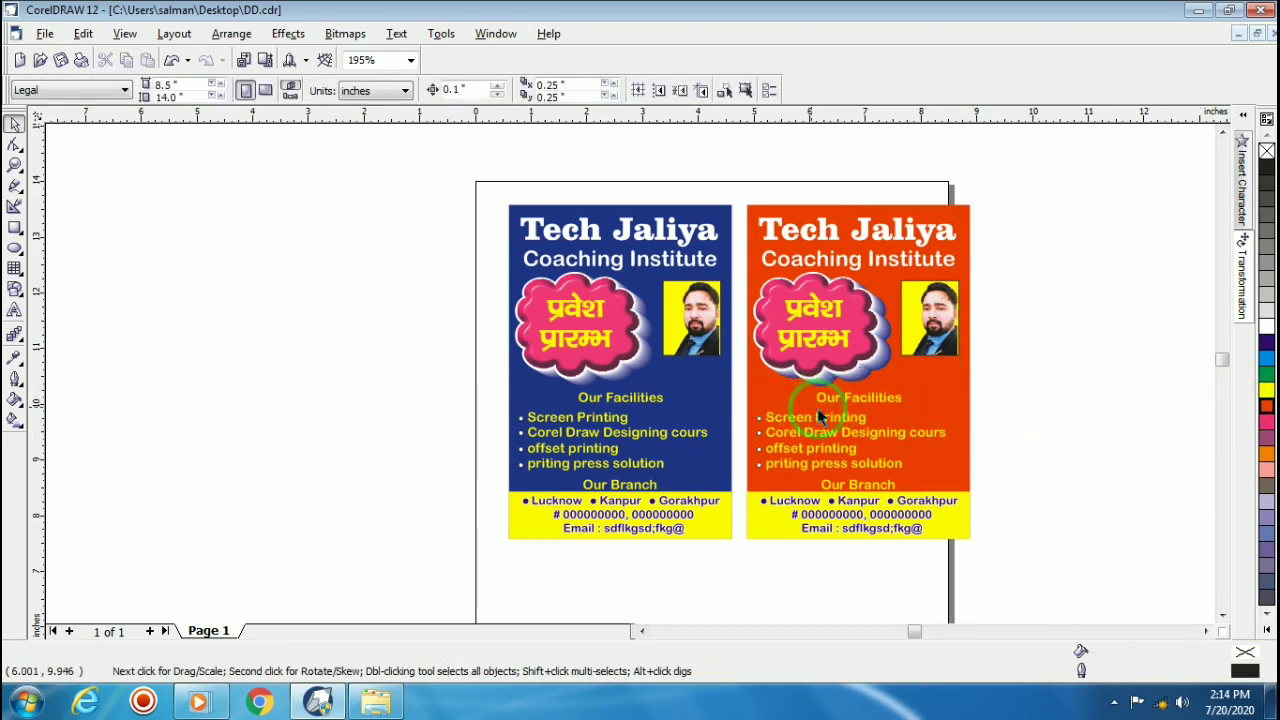
Step: Move both flyers together so they fit within the page width, with the blue one against the page's left edge
drag(1037, 560, 459, 166)
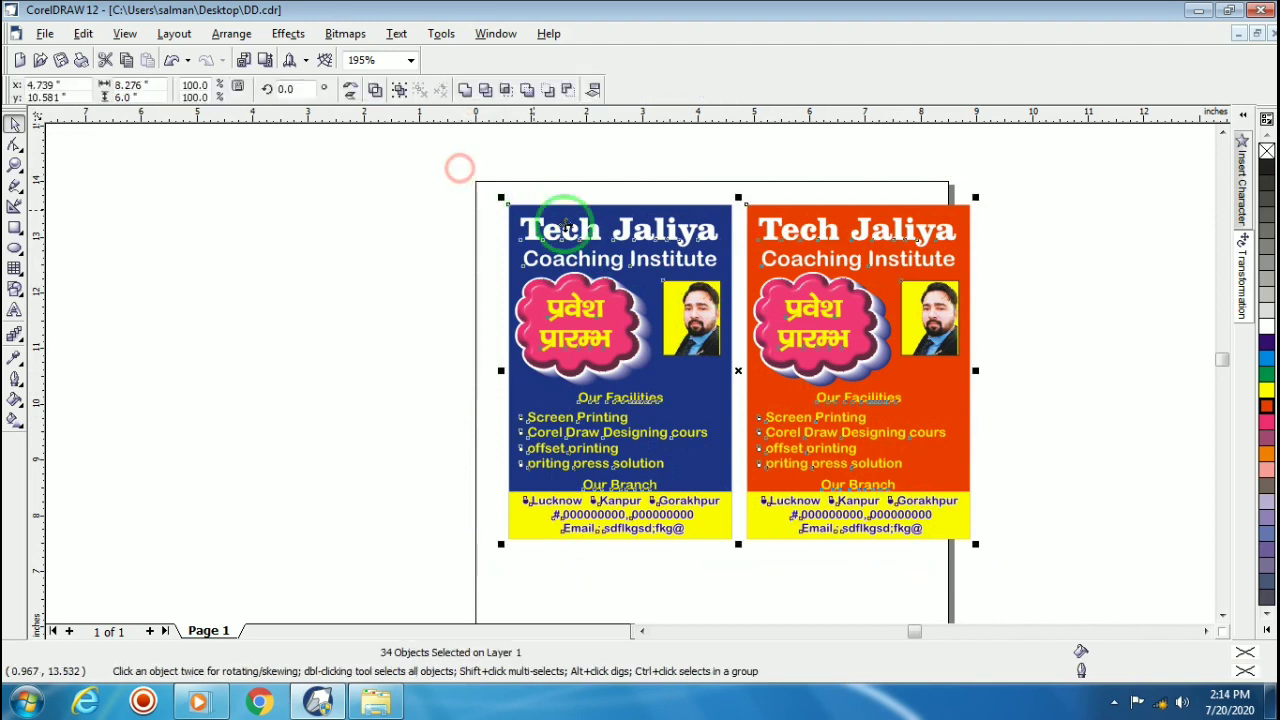
drag(820, 341, 786, 331)
click(1040, 445)
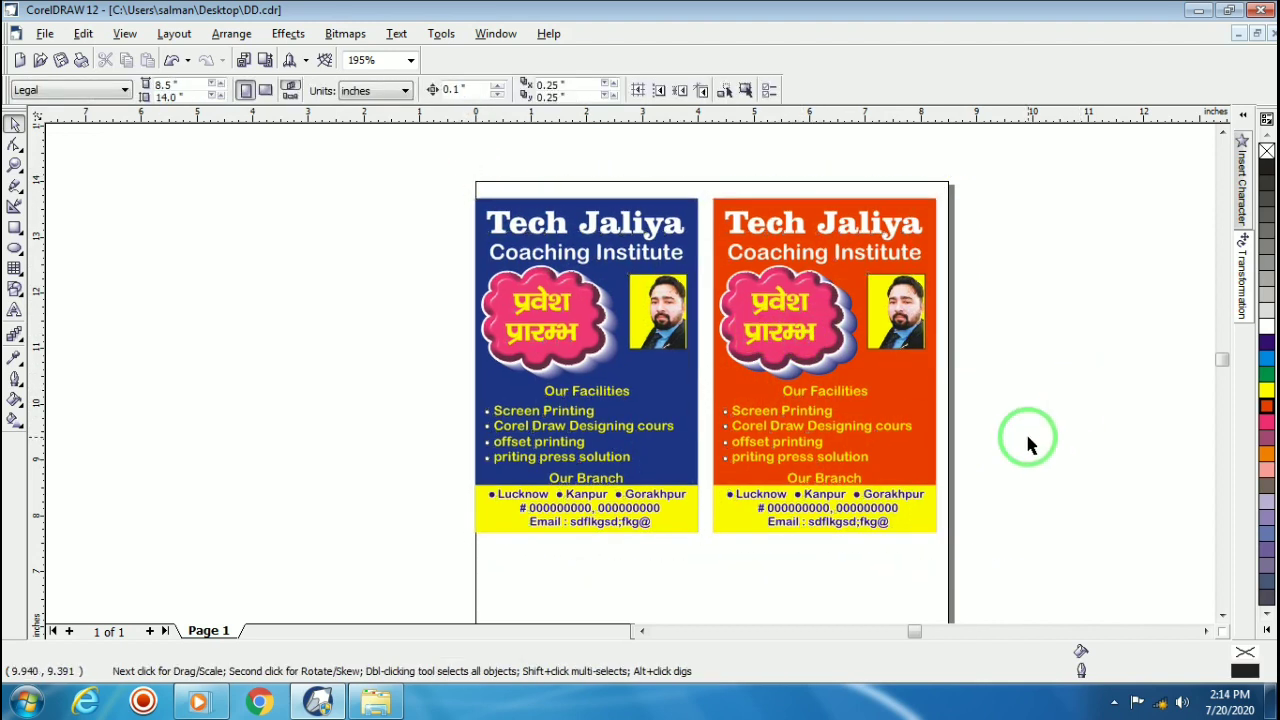
click(799, 303)
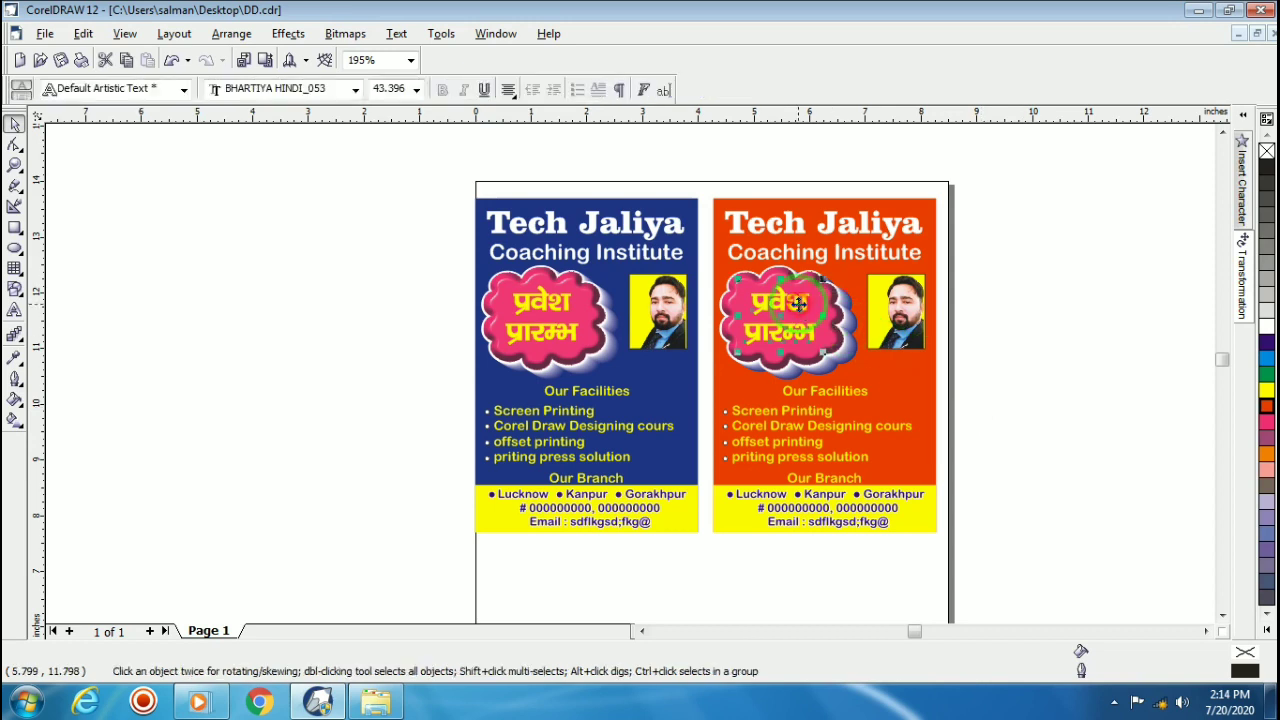
scroll(854, 292, up, 1)
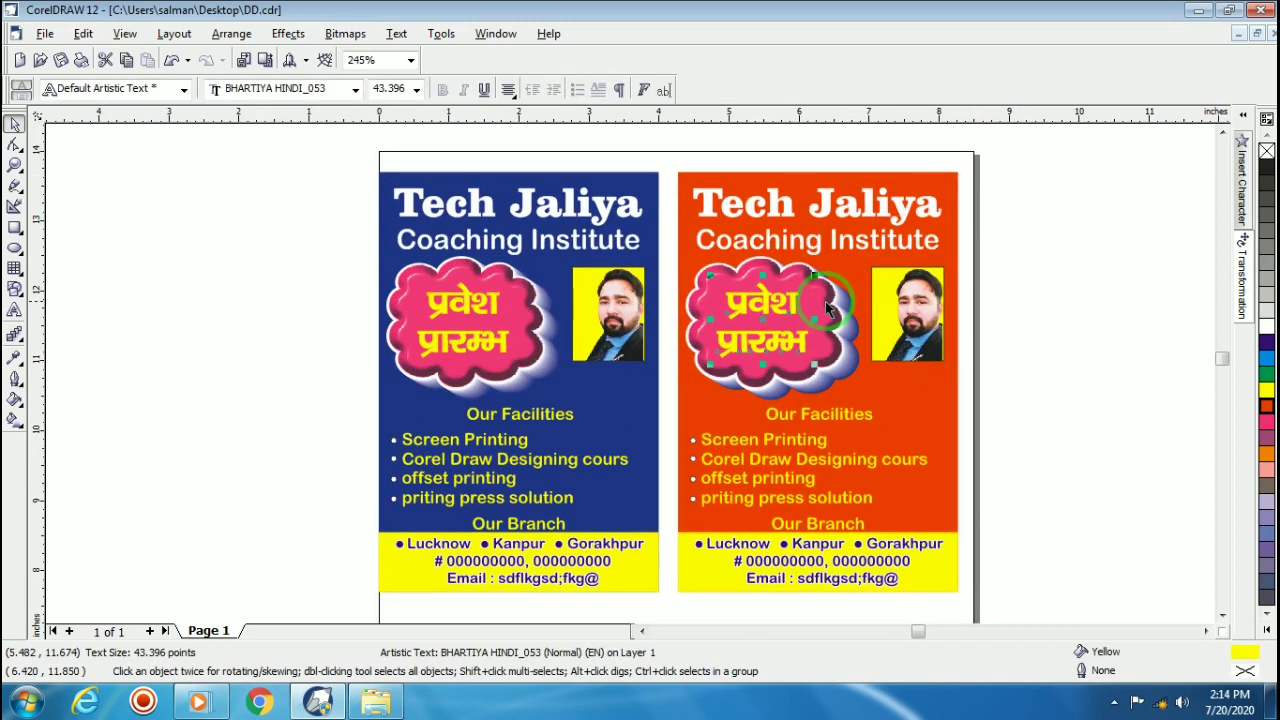
scroll(826, 309, up, 1)
click(1043, 346)
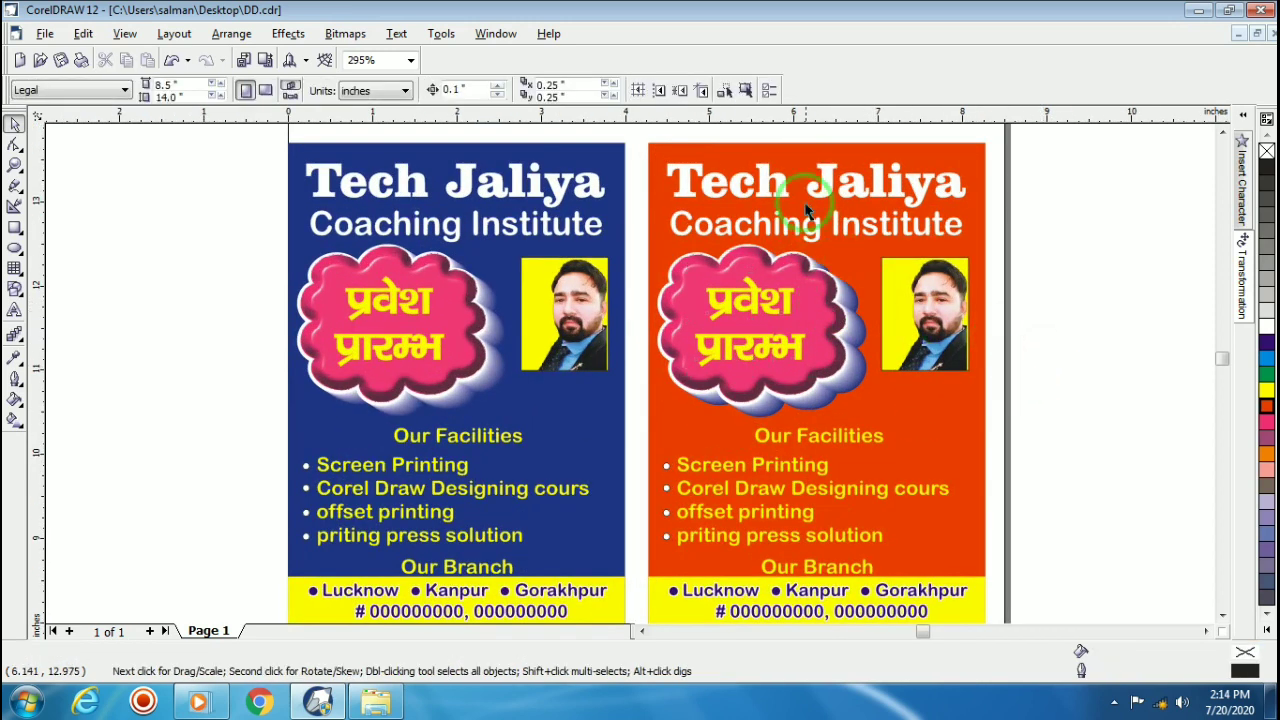
scroll(810, 210, down, 1)
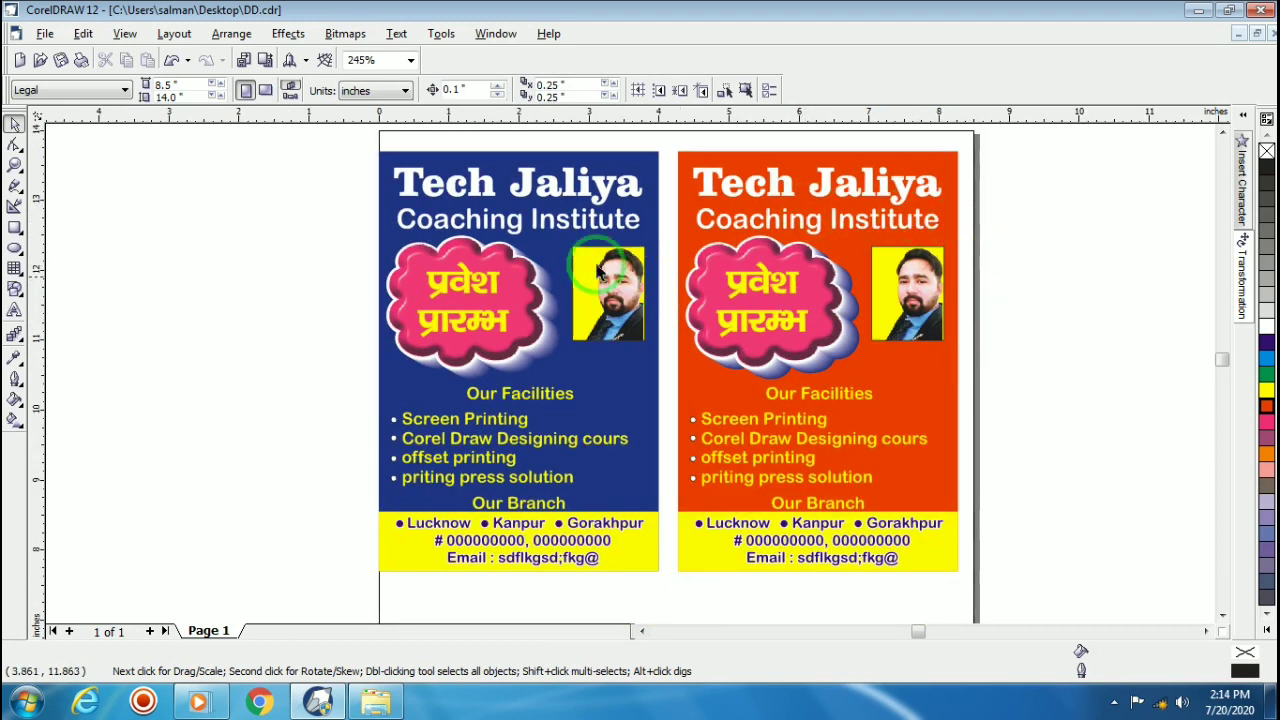
Step: Select the whole blue flyer and start exporting only the selection to the Desktop as a JPG named tech
drag(334, 149, 666, 612)
click(1221, 133)
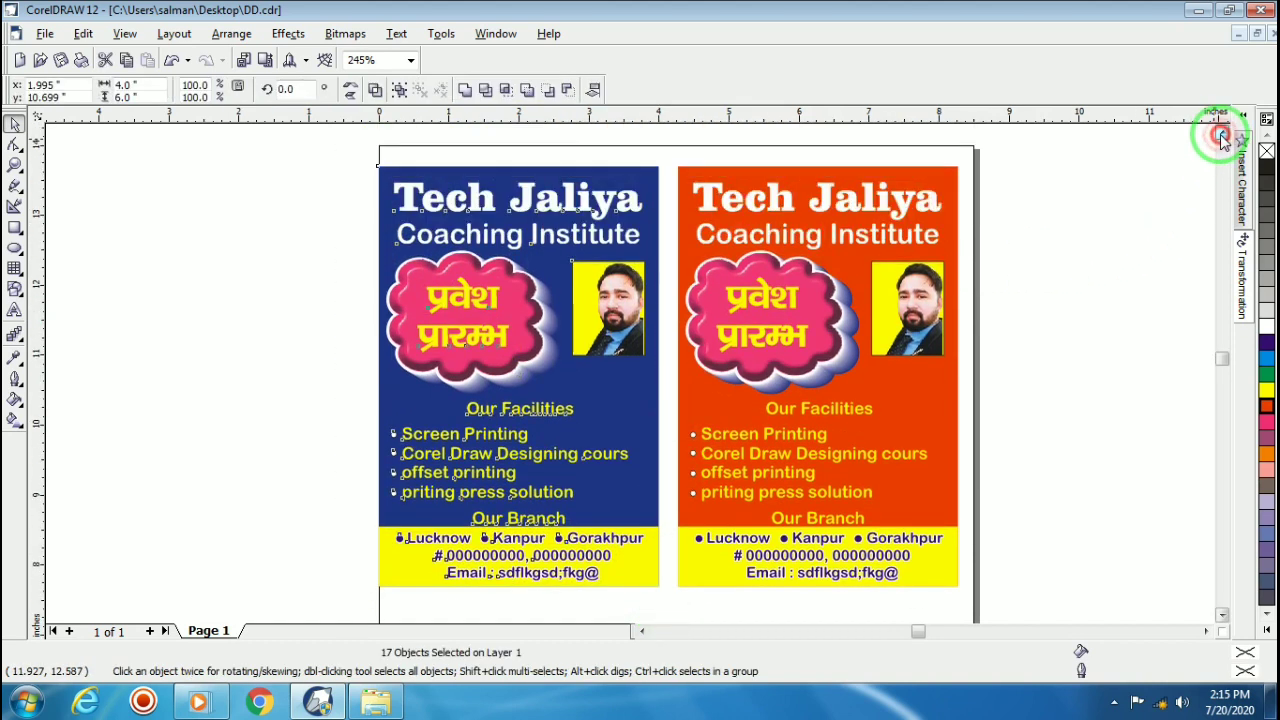
click(42, 34)
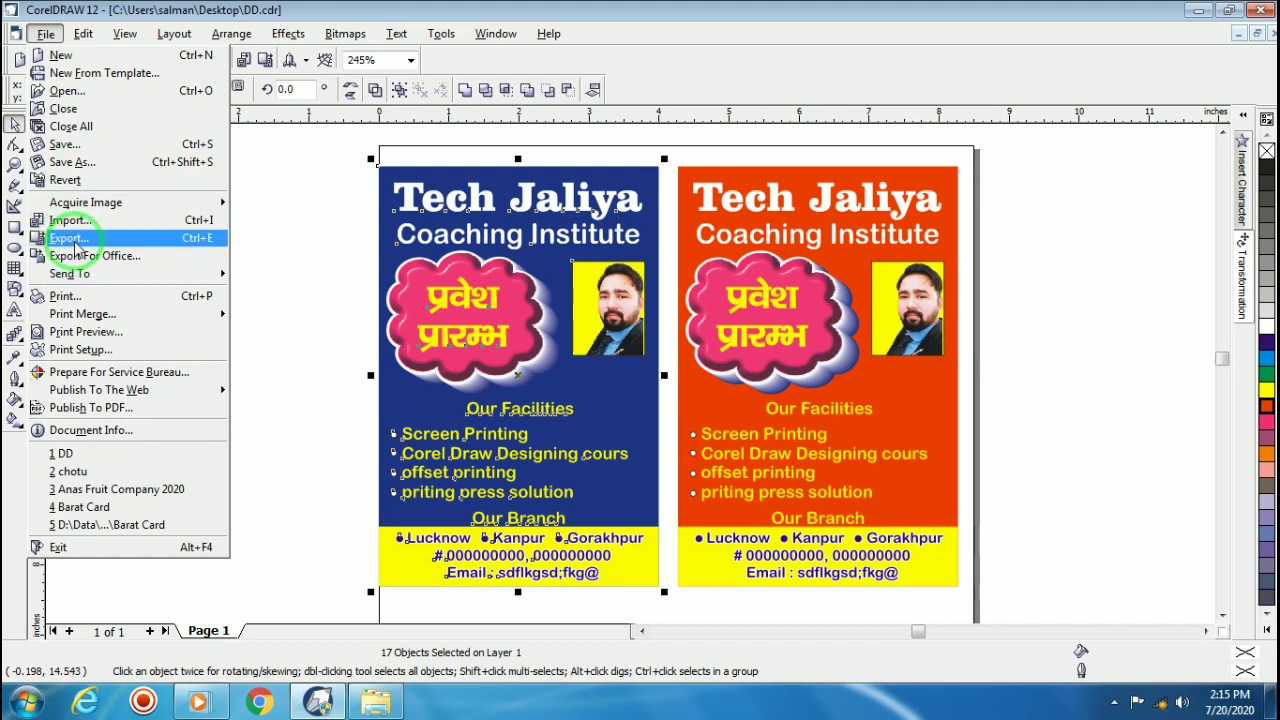
click(70, 238)
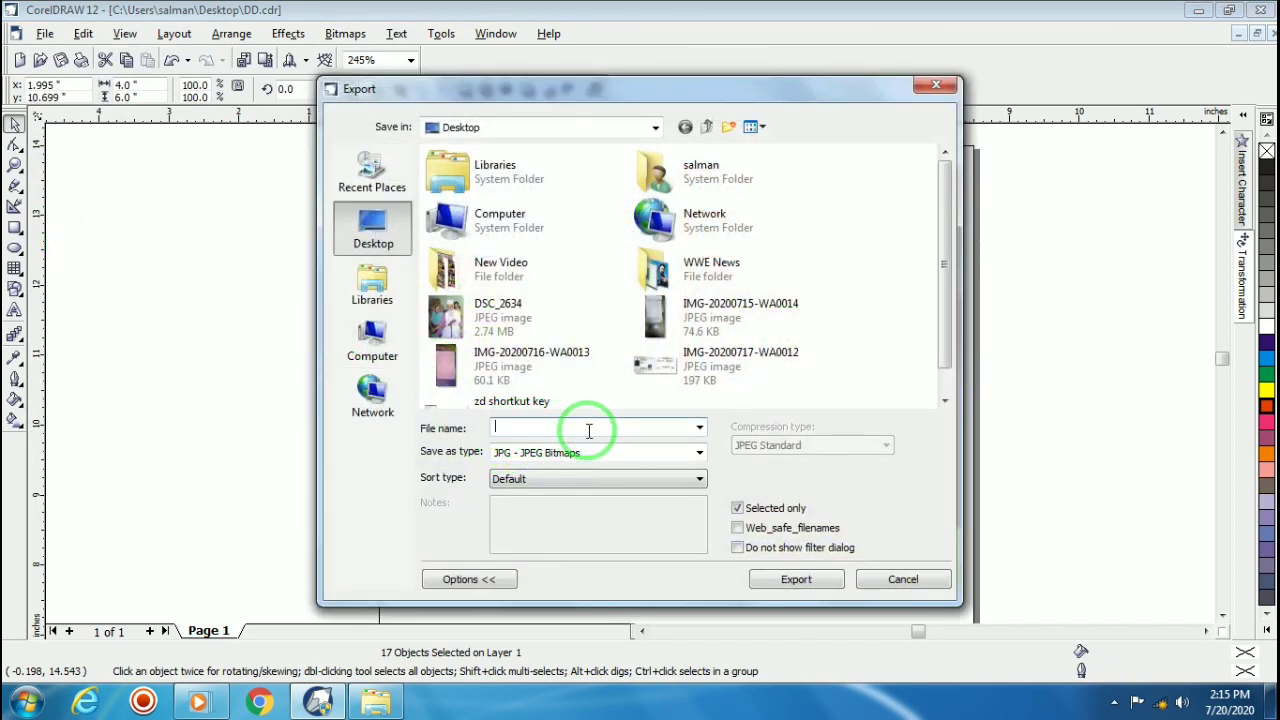
text(tecj)
text(h)
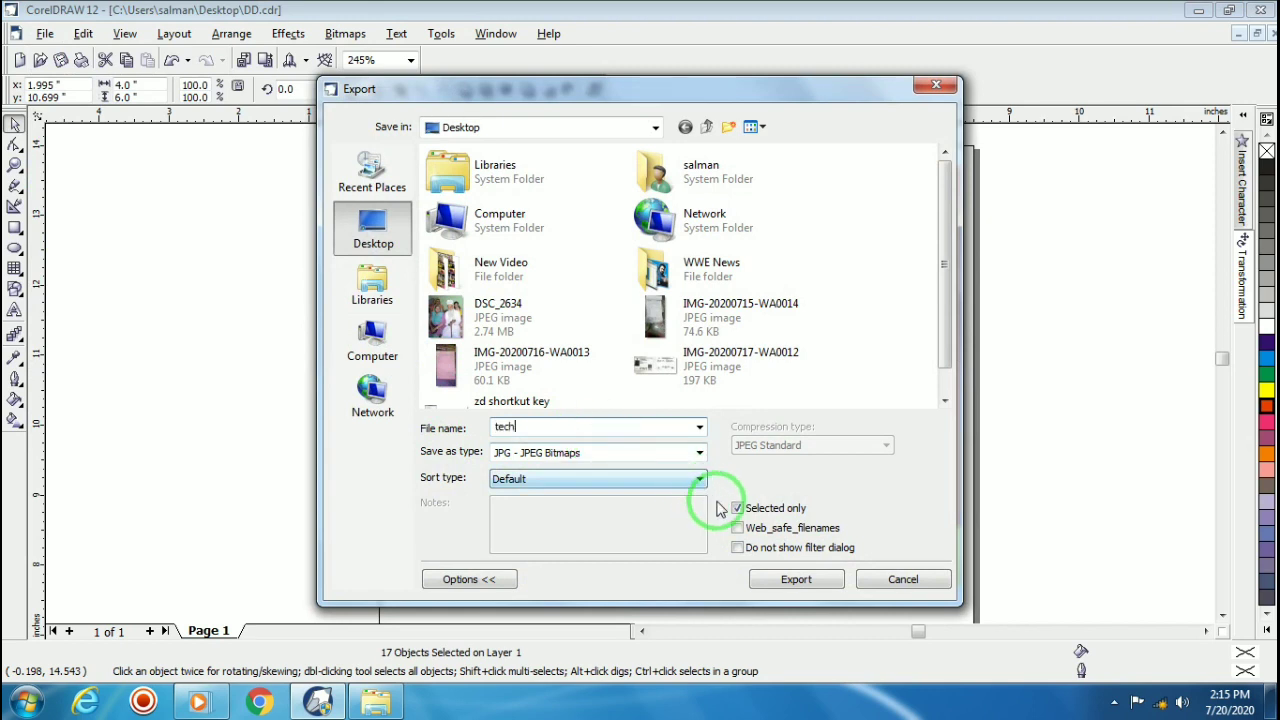
click(795, 579)
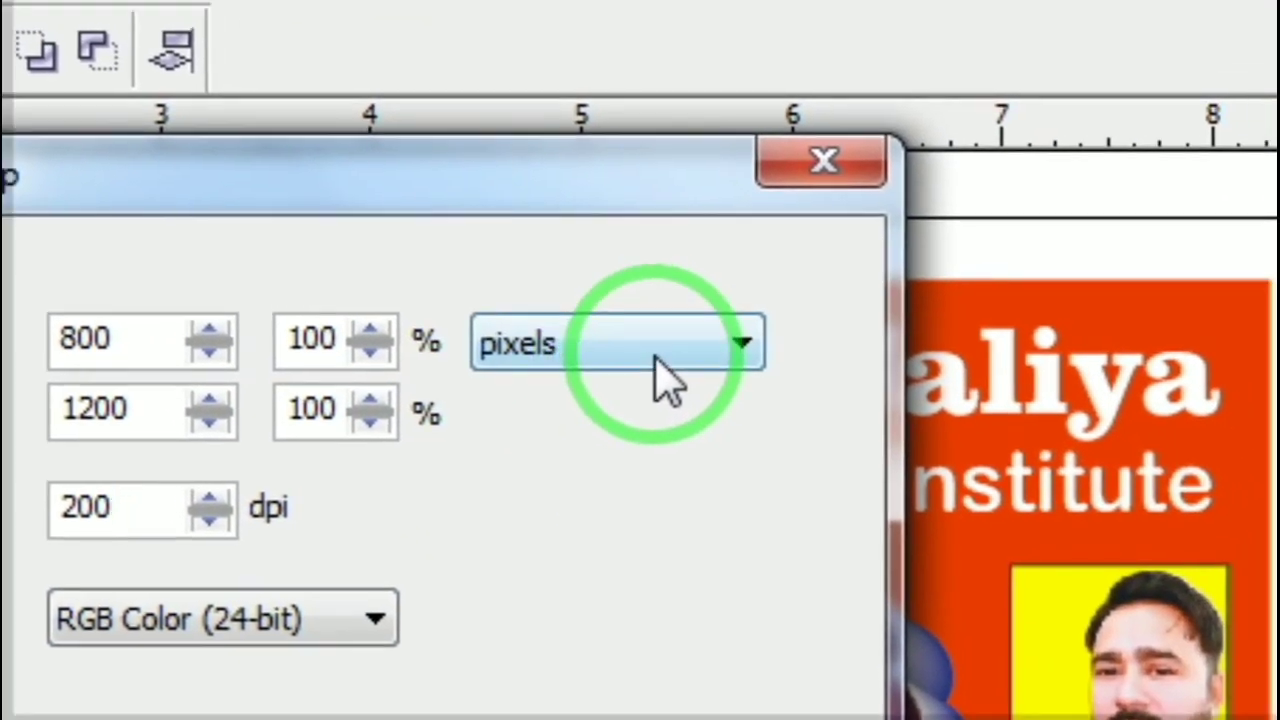
Step: Keep pixels as the bitmap size unit and complete the JPEG export at 800 × 1200 pixels, 200 dpi, RGB Color (24-bit)
click(680, 330)
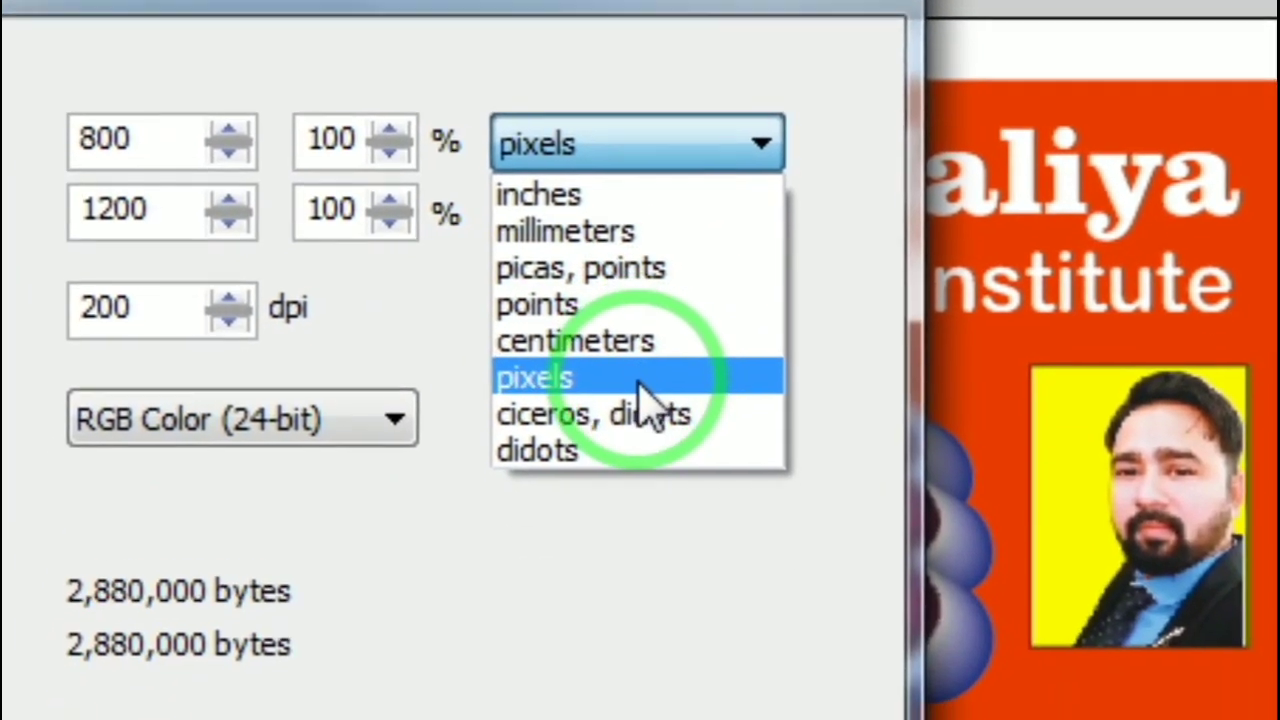
click(620, 506)
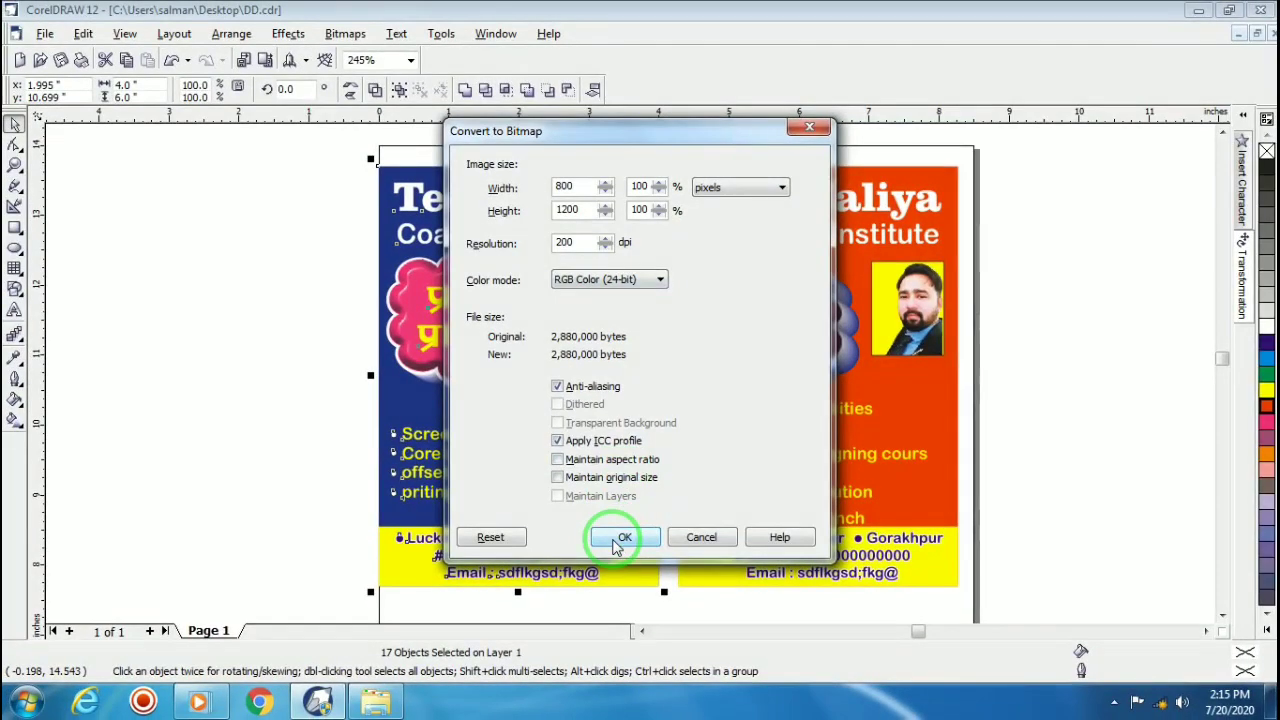
click(622, 538)
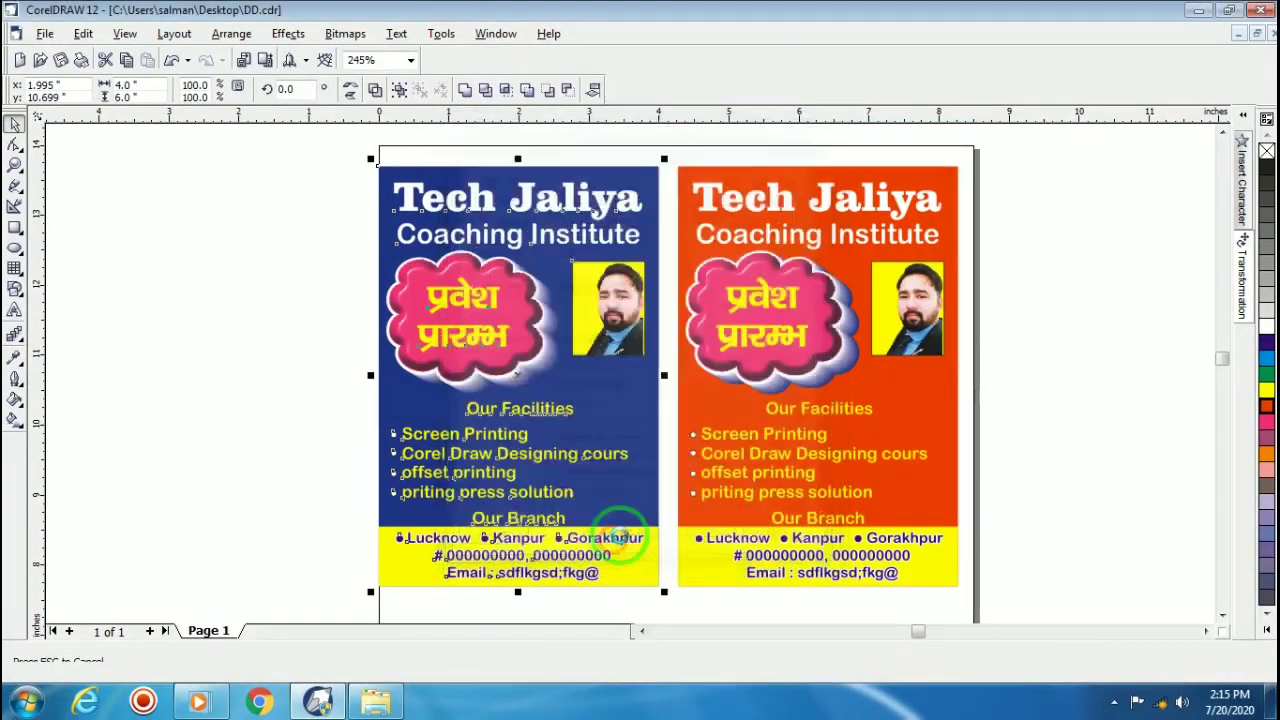
click(637, 486)
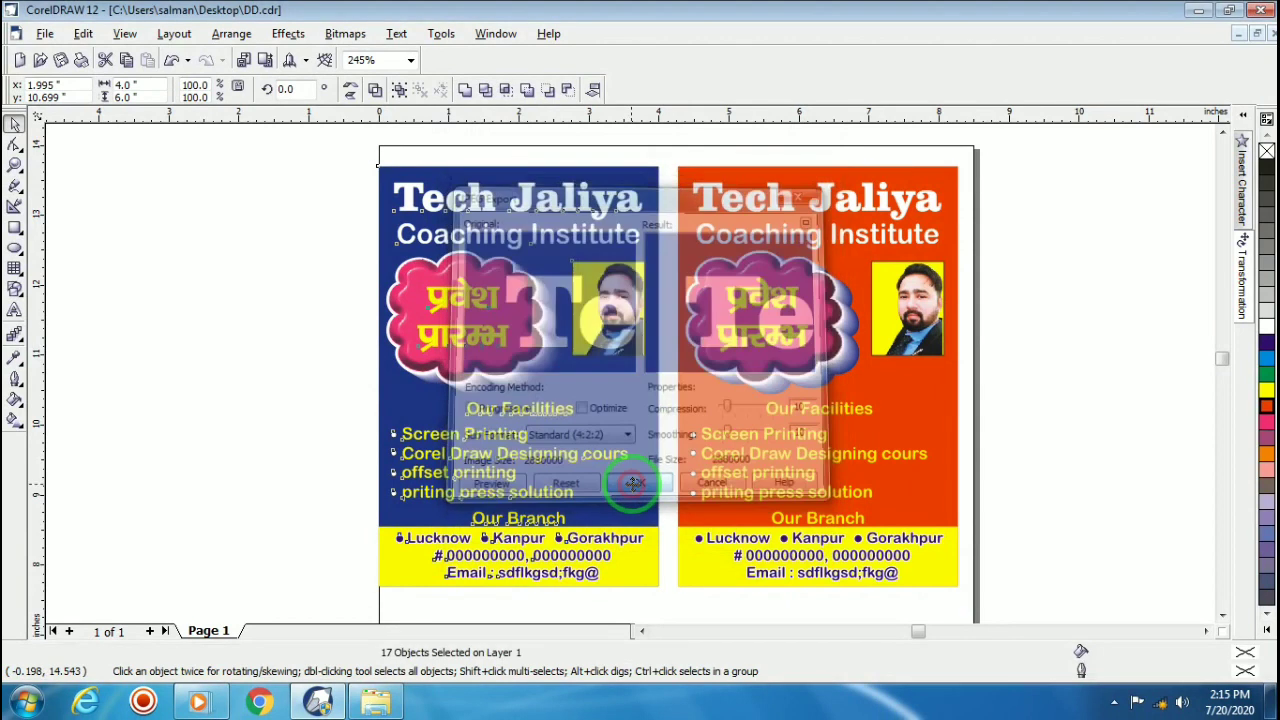
Step: Select the whole red flyer and start exporting only the selection to the Desktop as a JPG named tech2
drag(683, 150, 986, 594)
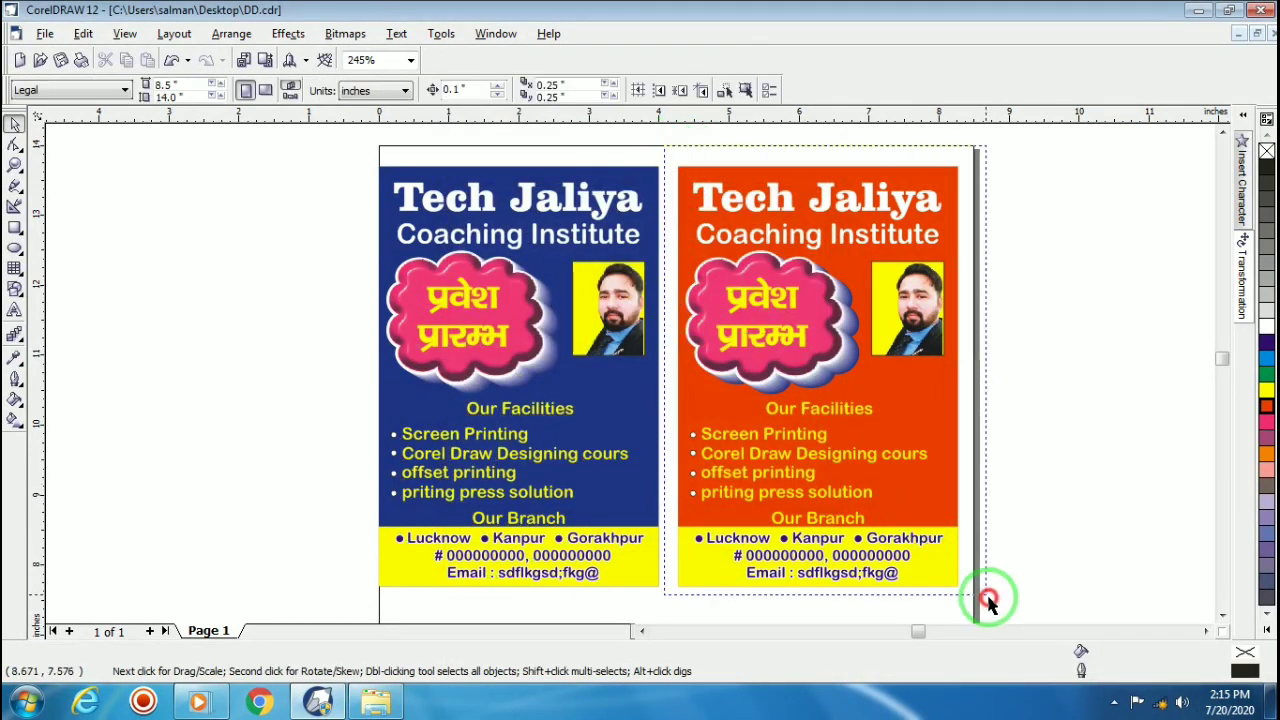
click(46, 34)
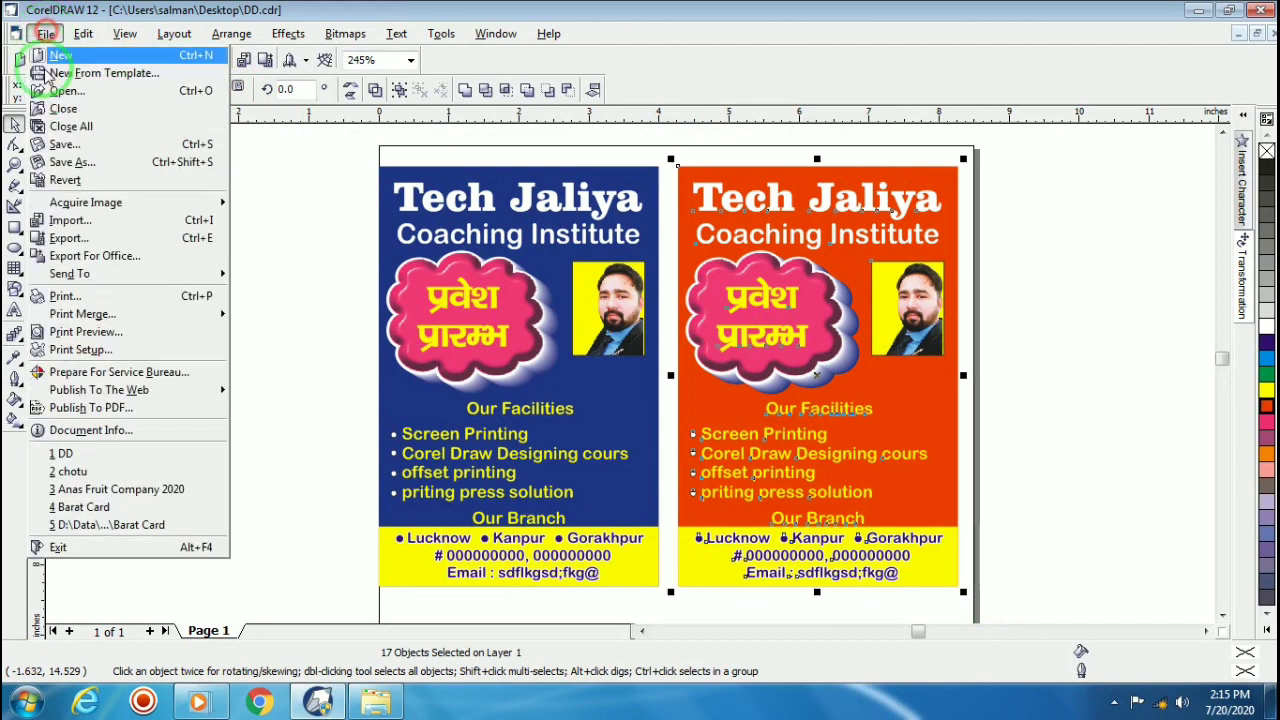
click(68, 238)
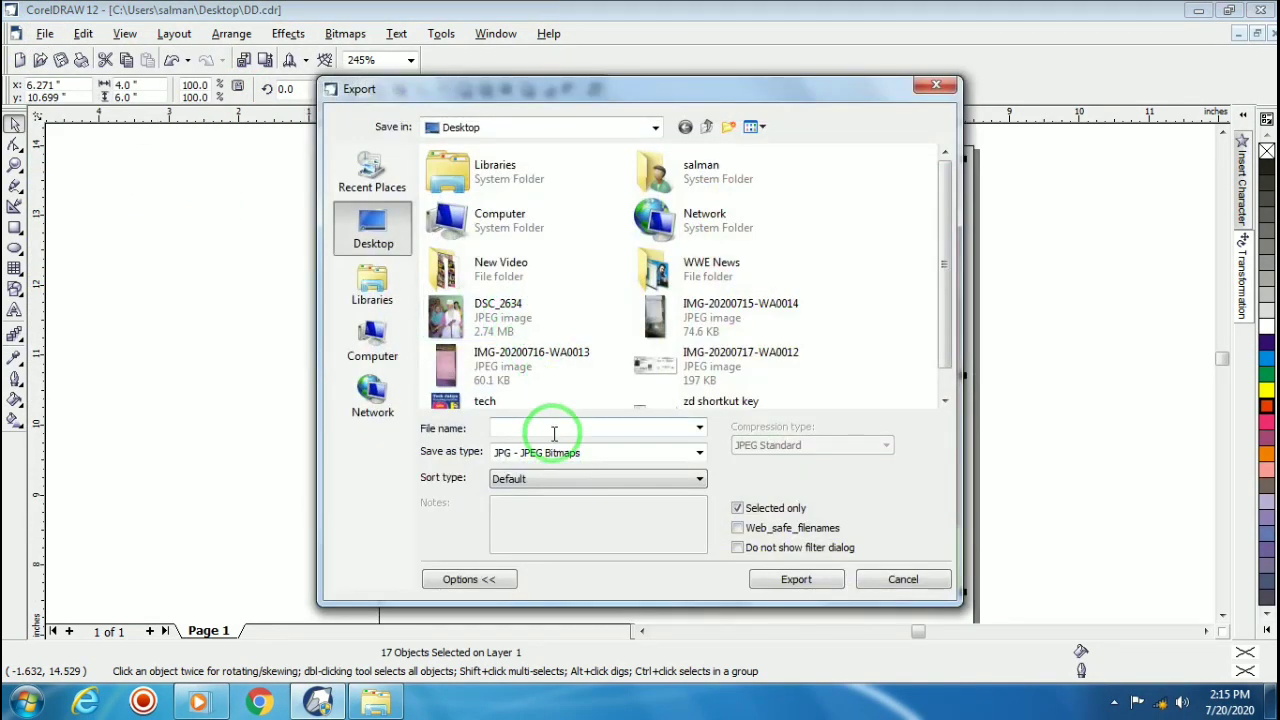
click(517, 405)
click(505, 426)
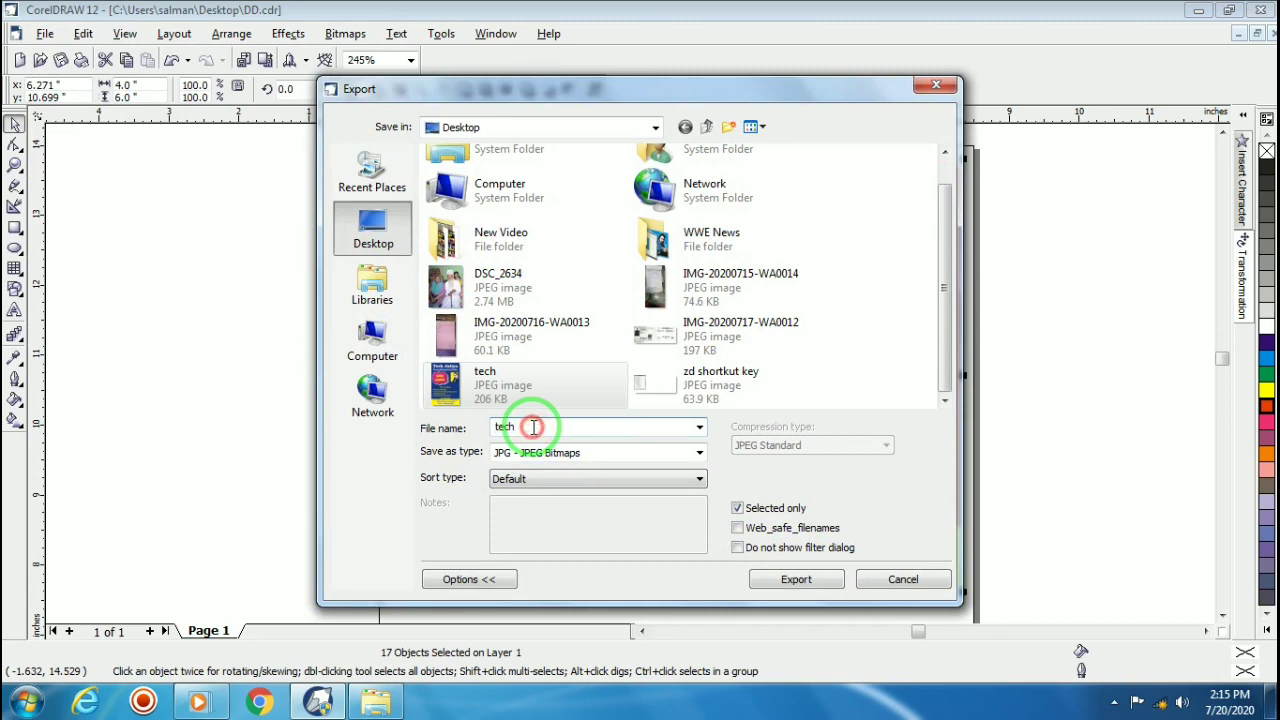
click(770, 579)
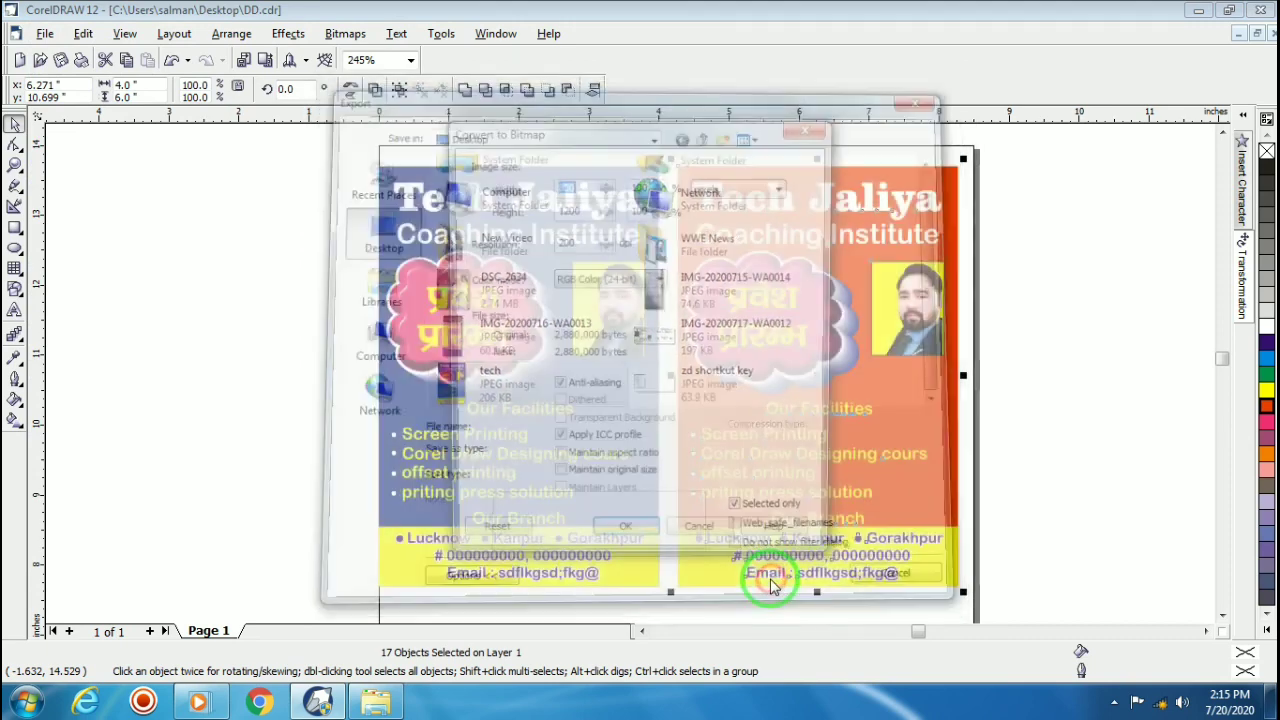
Step: Accept the bitmap conversion and JPEG settings to complete the red flyer's export, and leave nothing selected
click(640, 537)
click(638, 490)
click(1051, 389)
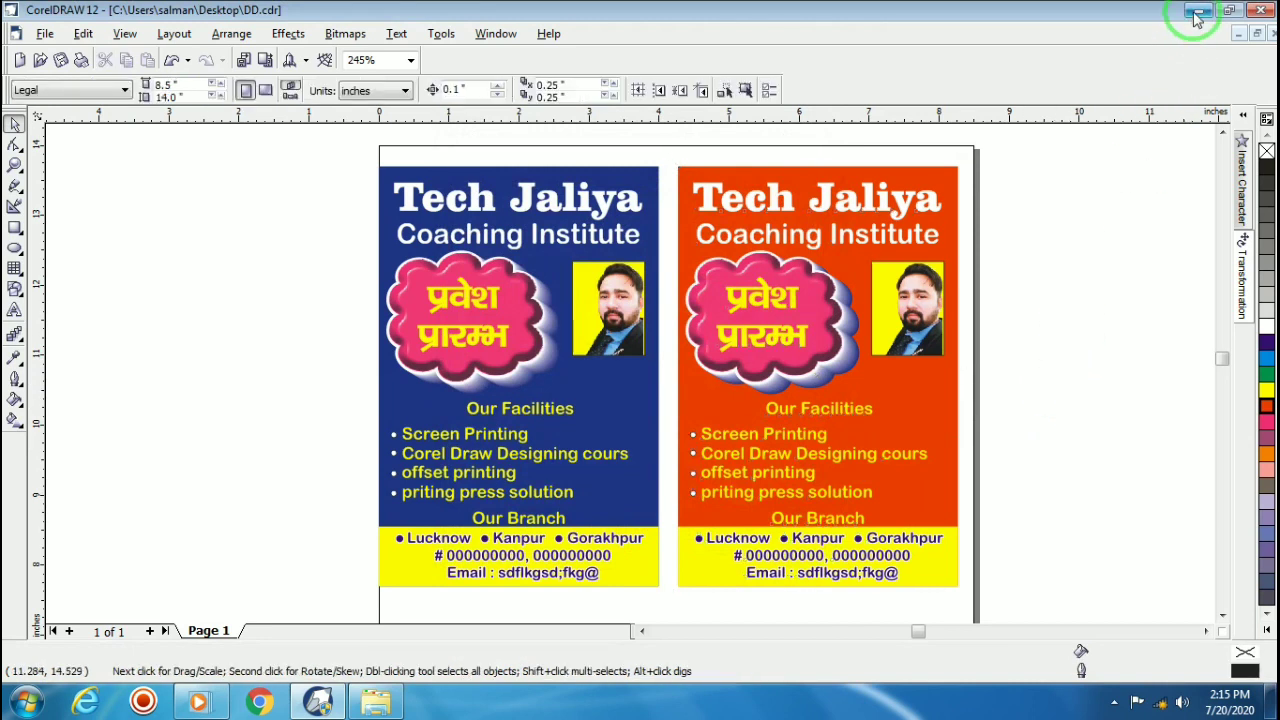
Step: Switch to the desktop and open the exported tech image in Windows Photo Viewer
click(1198, 12)
click(506, 328)
right_click(246, 508)
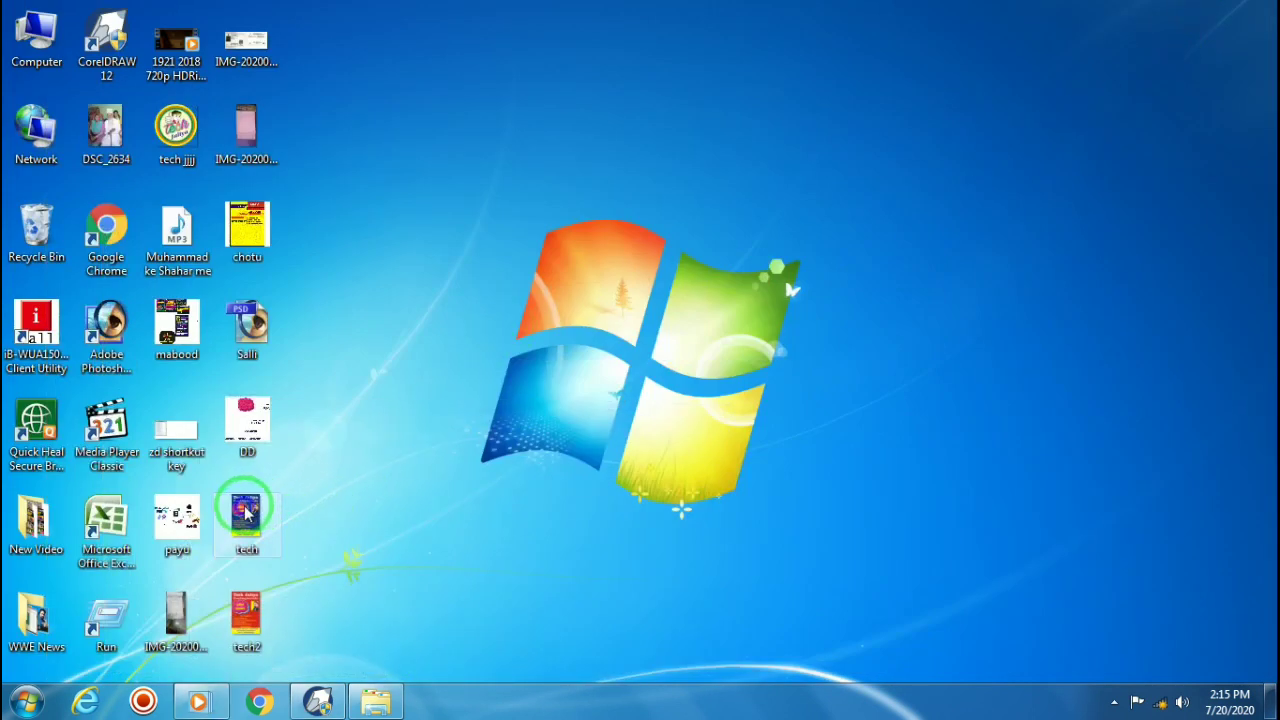
click(318, 86)
click(803, 482)
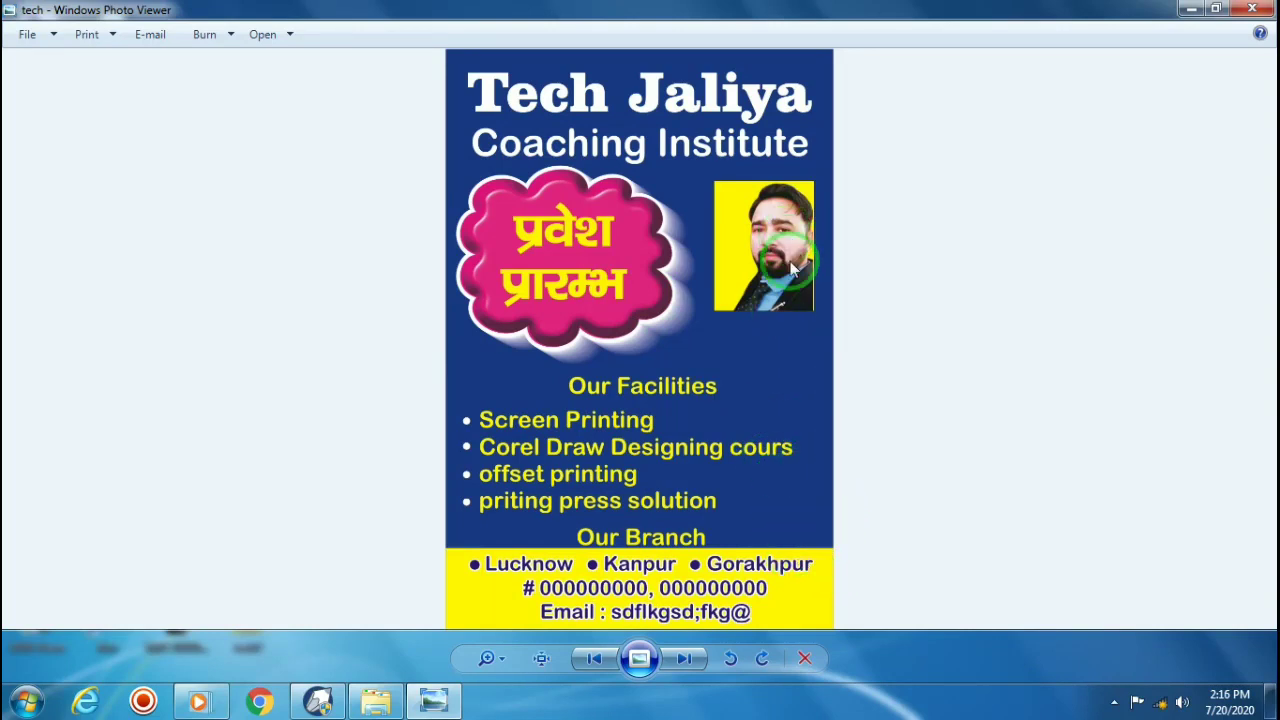
Step: Compare the exported tech and tech2 flyer images, ending on tech2, and close the viewer
click(686, 659)
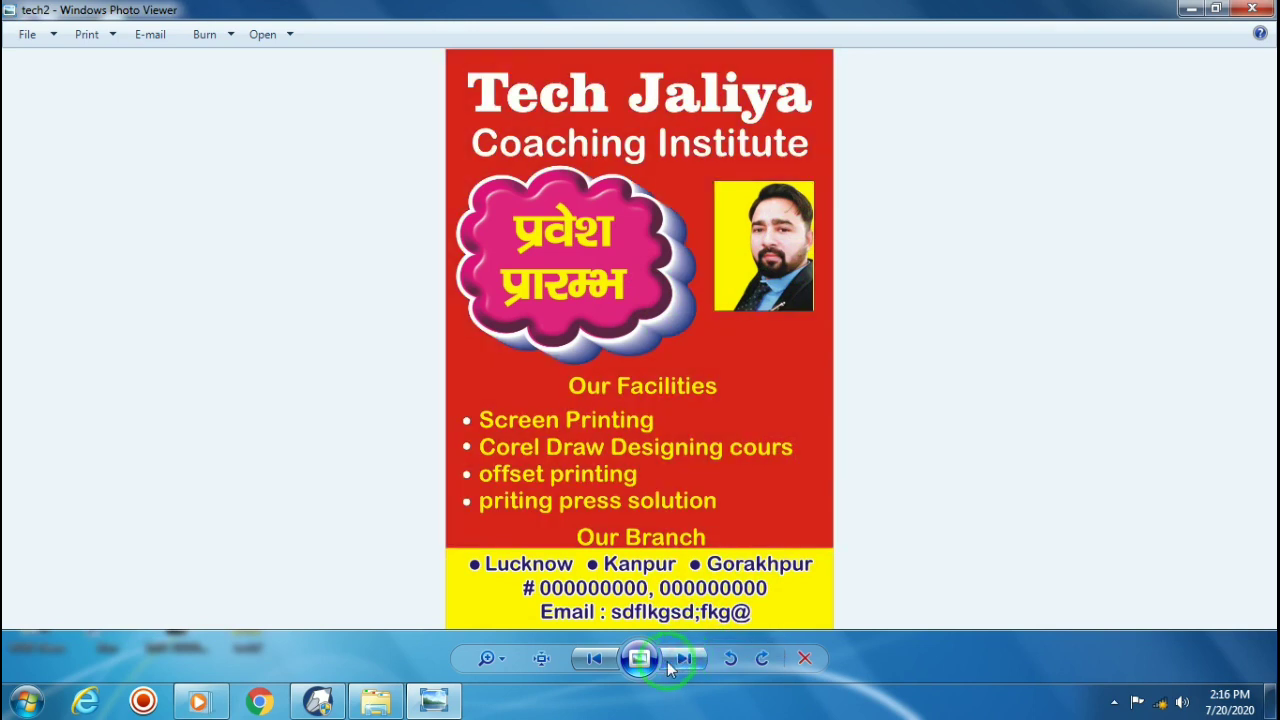
click(596, 662)
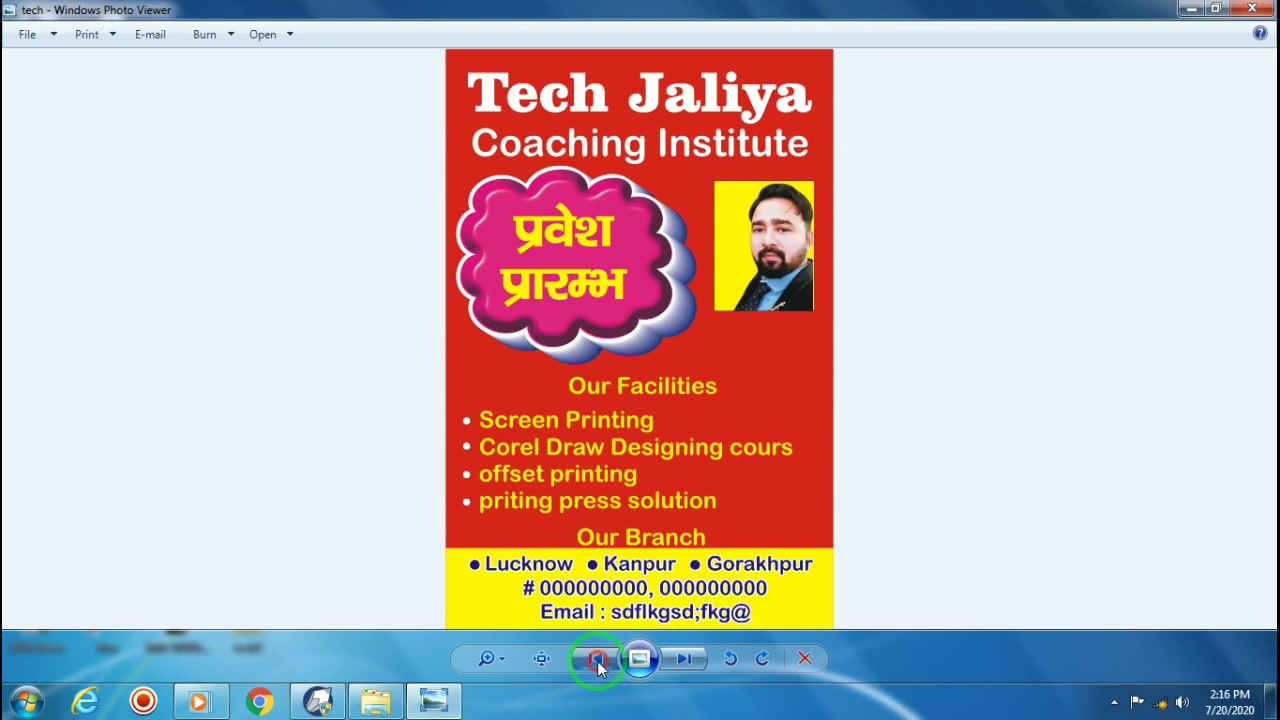
click(683, 660)
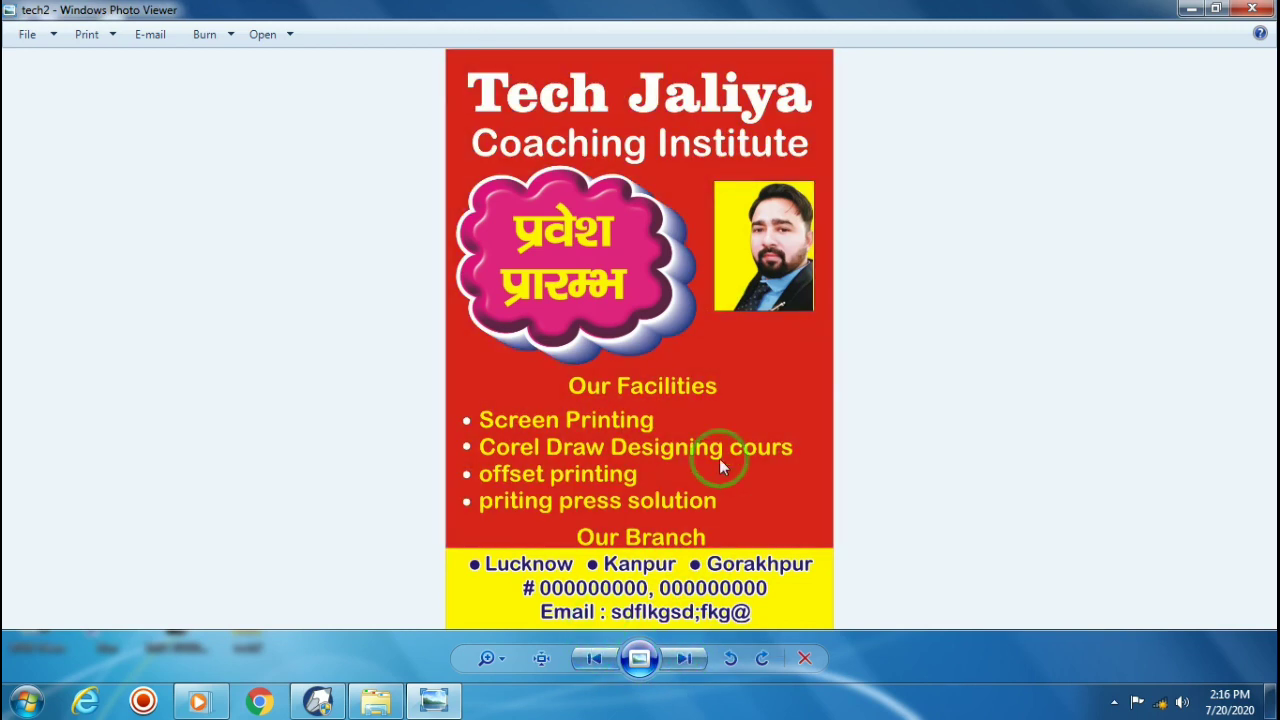
click(1253, 11)
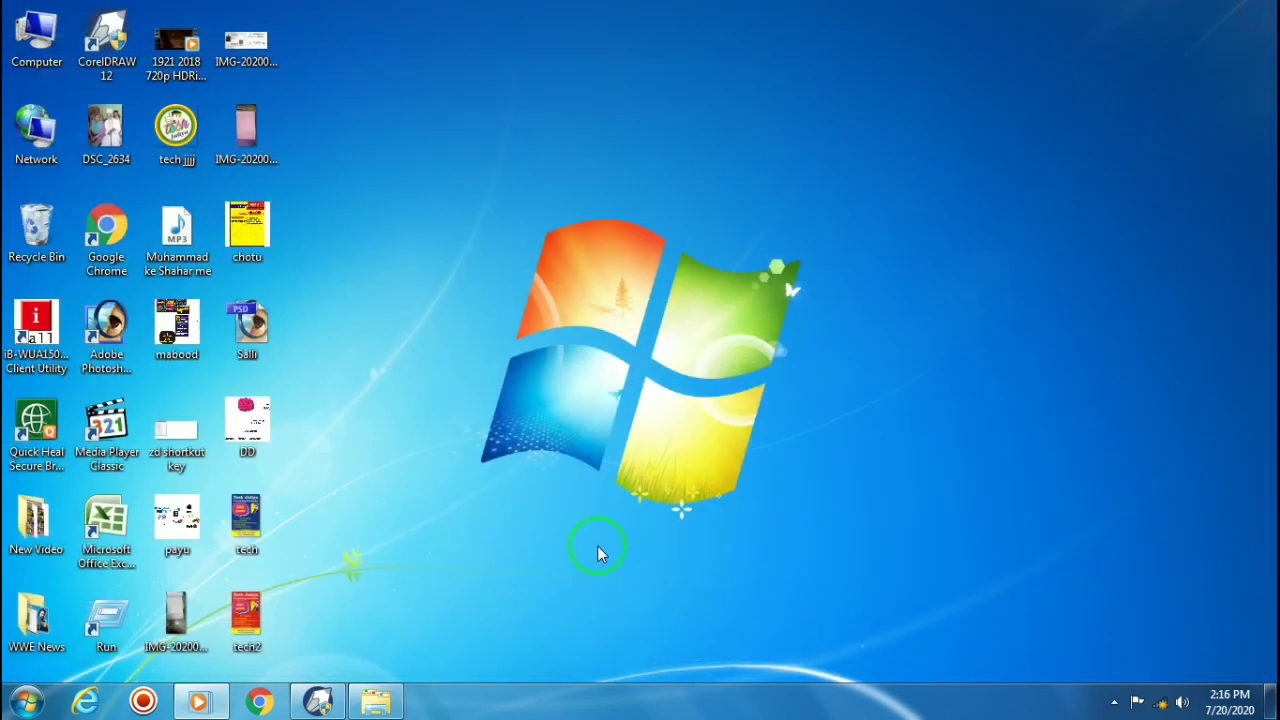
Step: Switch back to CorelDRAW and examine the blue and red flyers side by side on the page
click(316, 703)
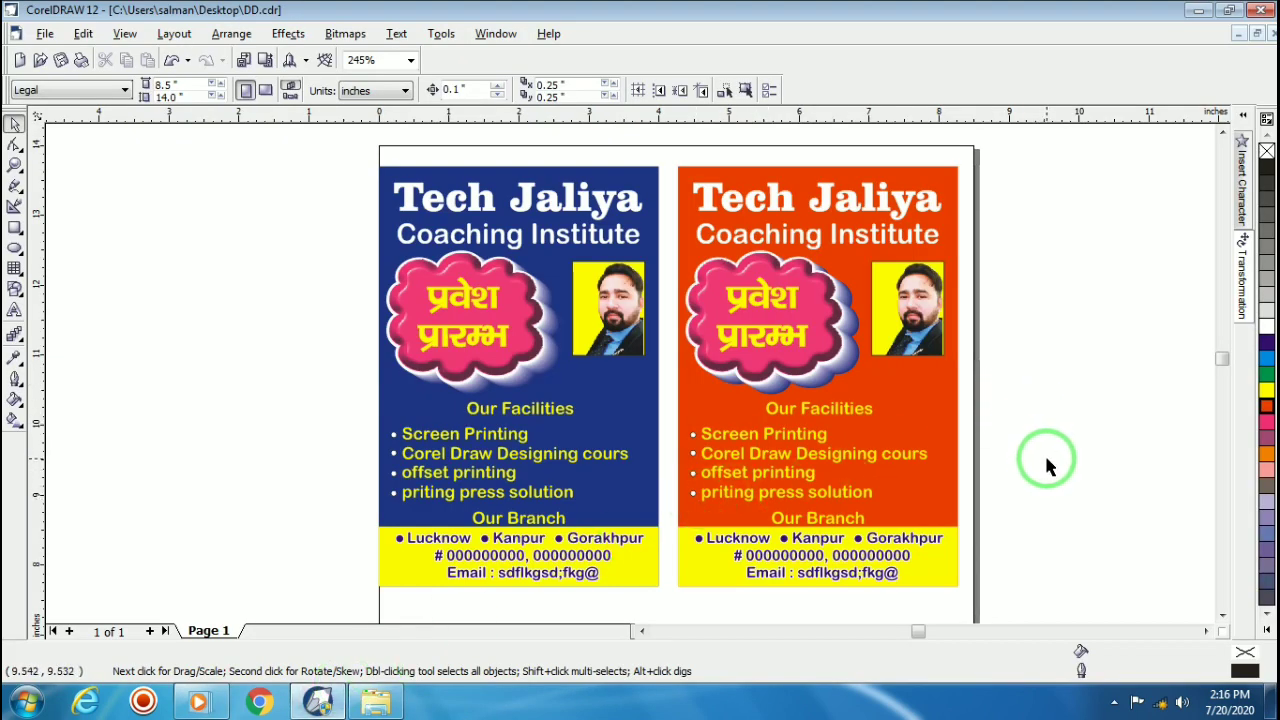
scroll(728, 118, down, 1)
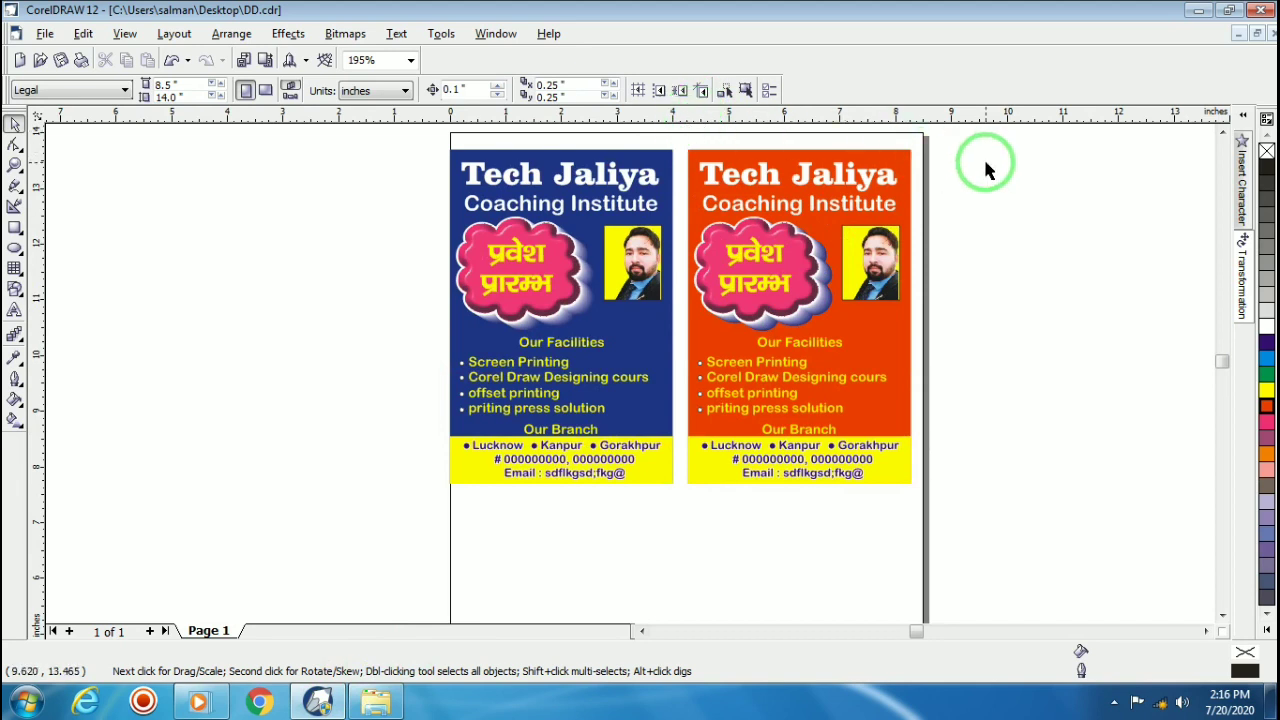
scroll(983, 163, down, 1)
scroll(1066, 150, up, 8)
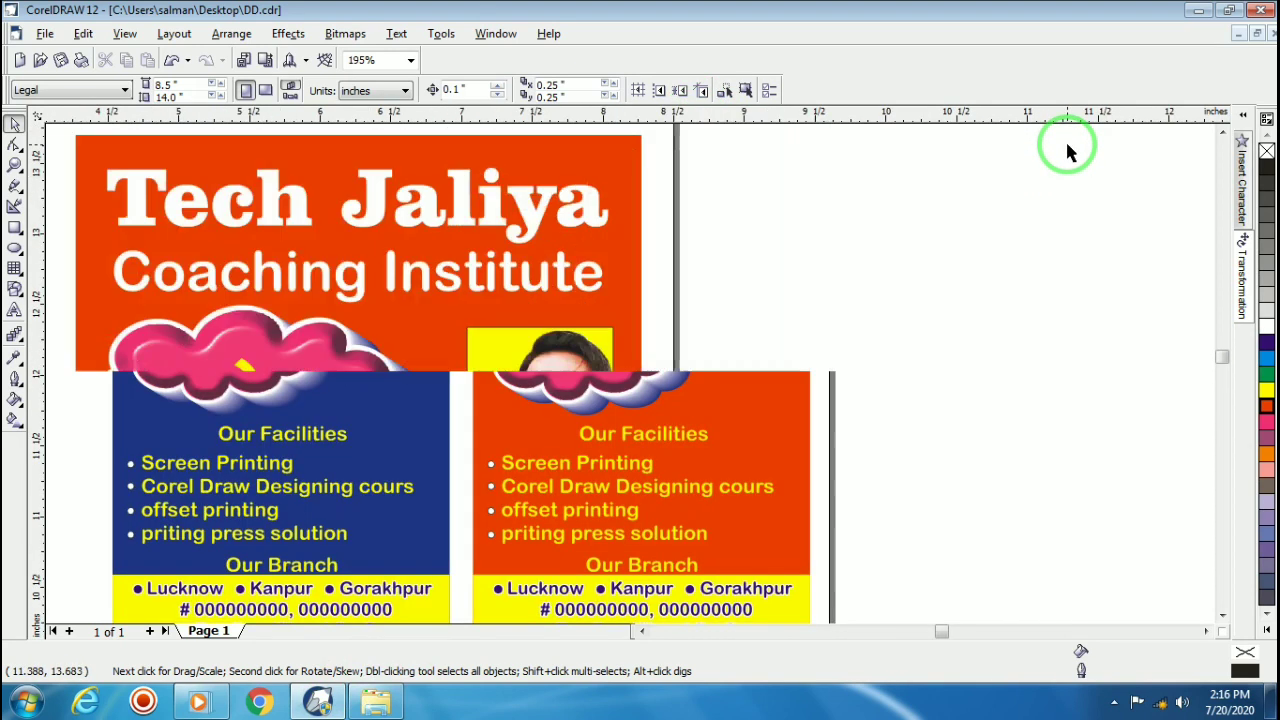
scroll(1049, 157, down, 6)
scroll(929, 237, down, 1)
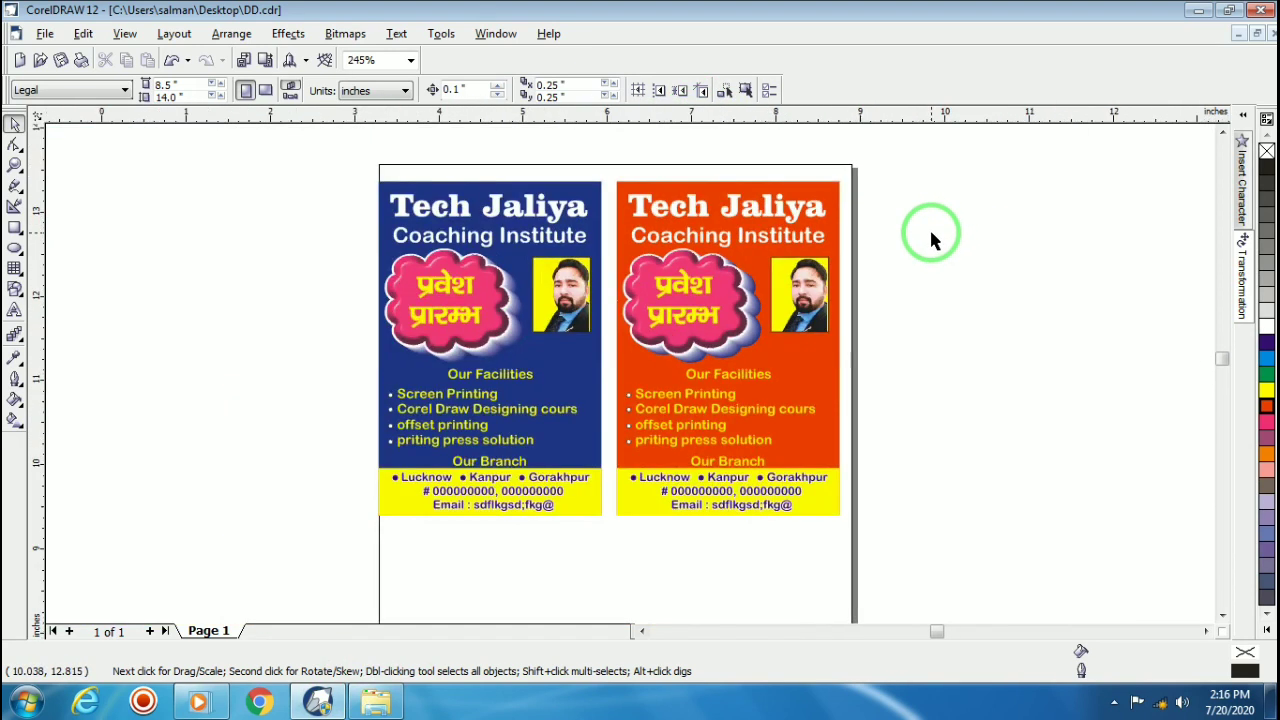
scroll(925, 235, up, 2)
scroll(923, 235, down, 1)
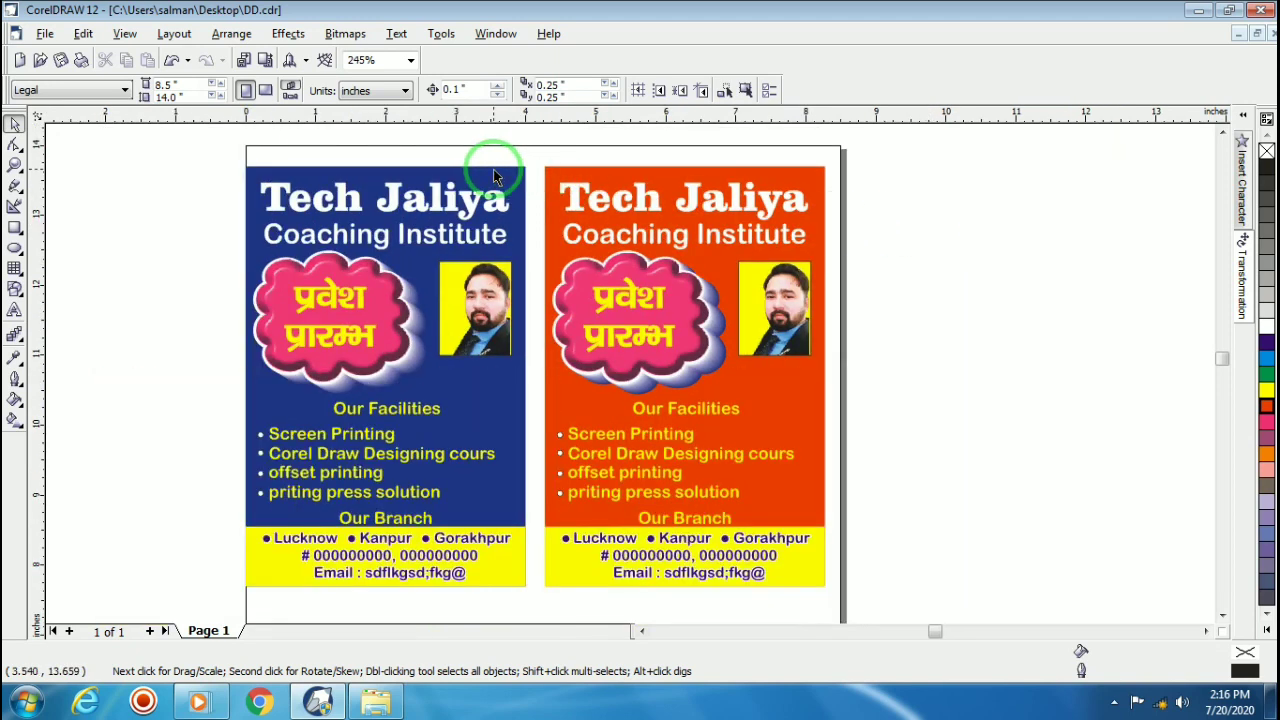